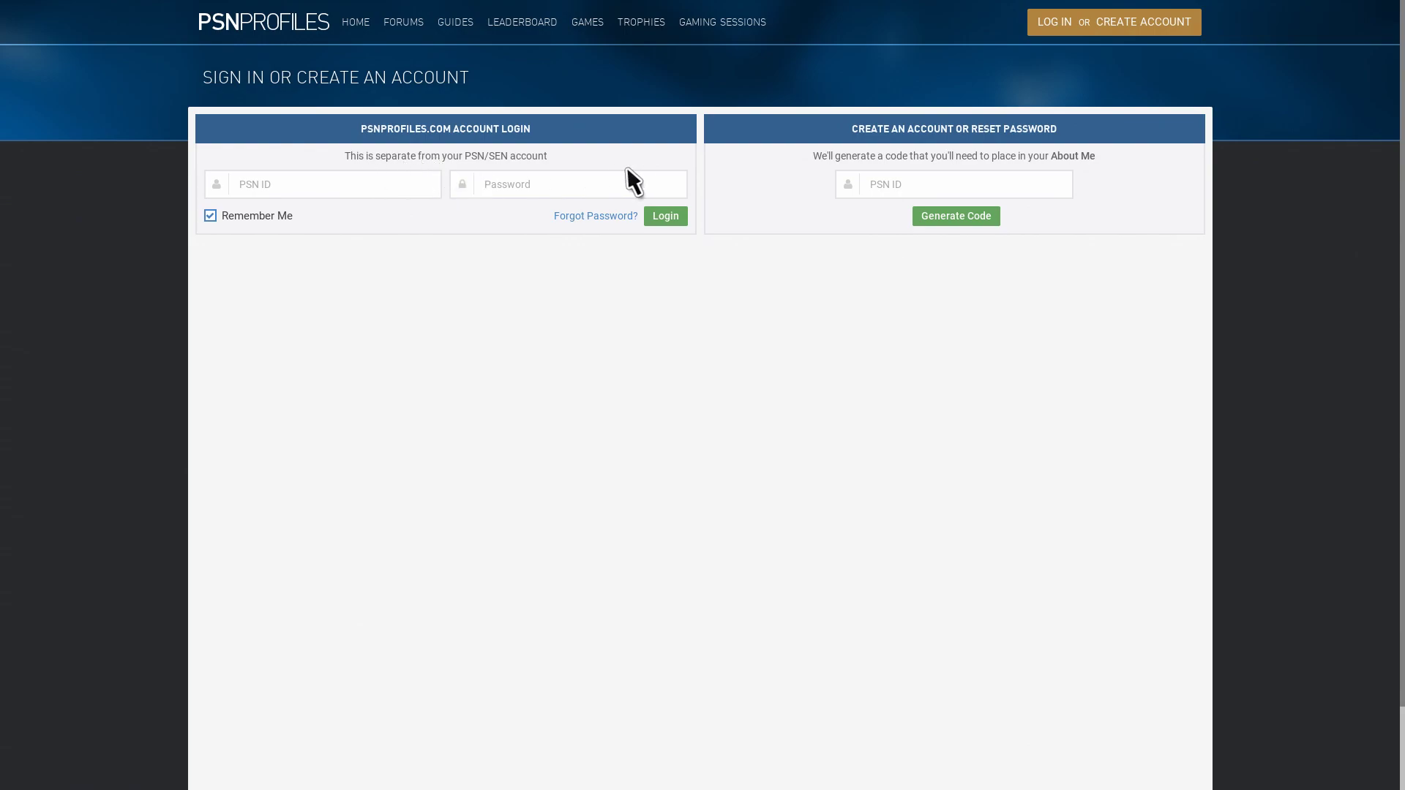
- Enter the PSN ID in the PSNProfiles field, accepting the suggested full ID
click(904, 178)
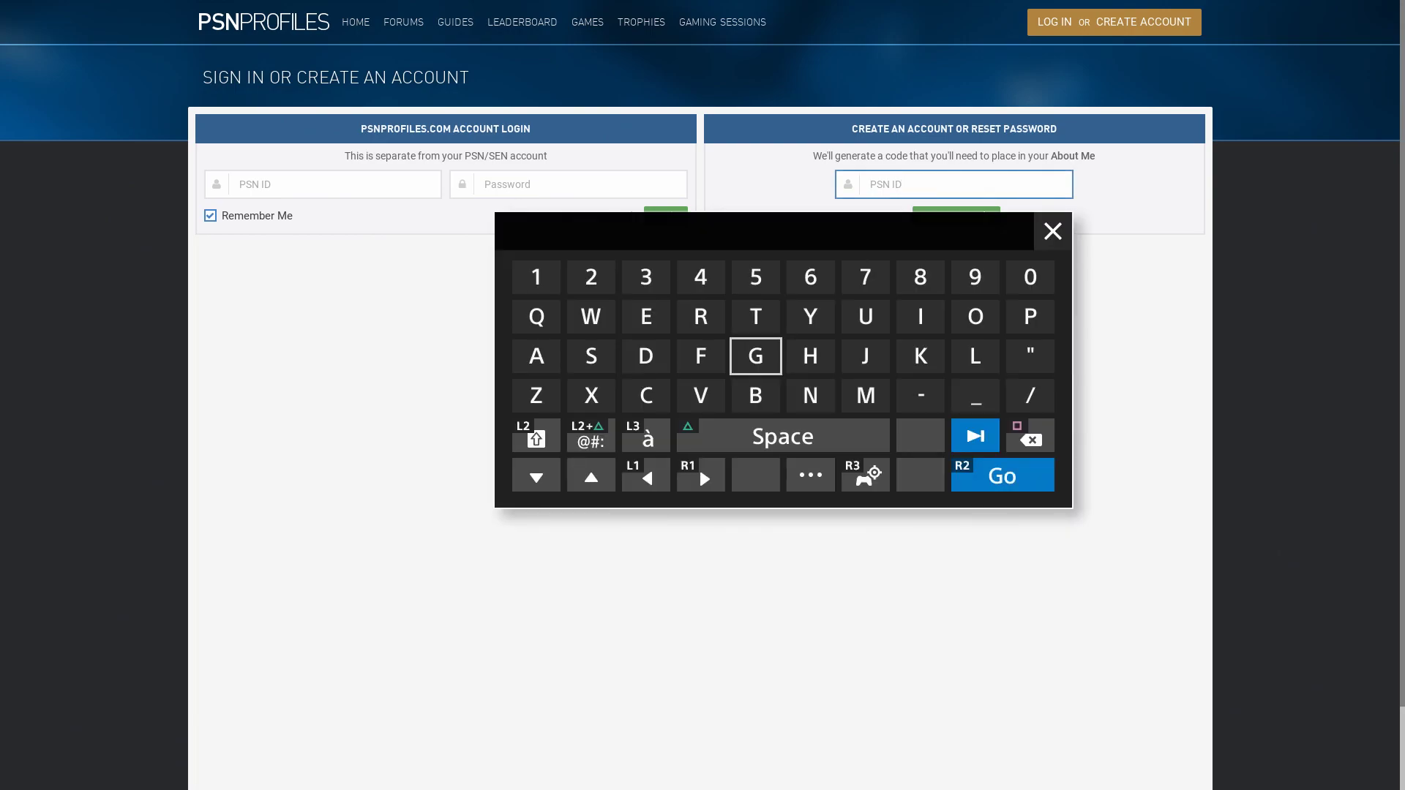
key(Up)
key(Left)
key(Return)
key(Right)
key(Right)
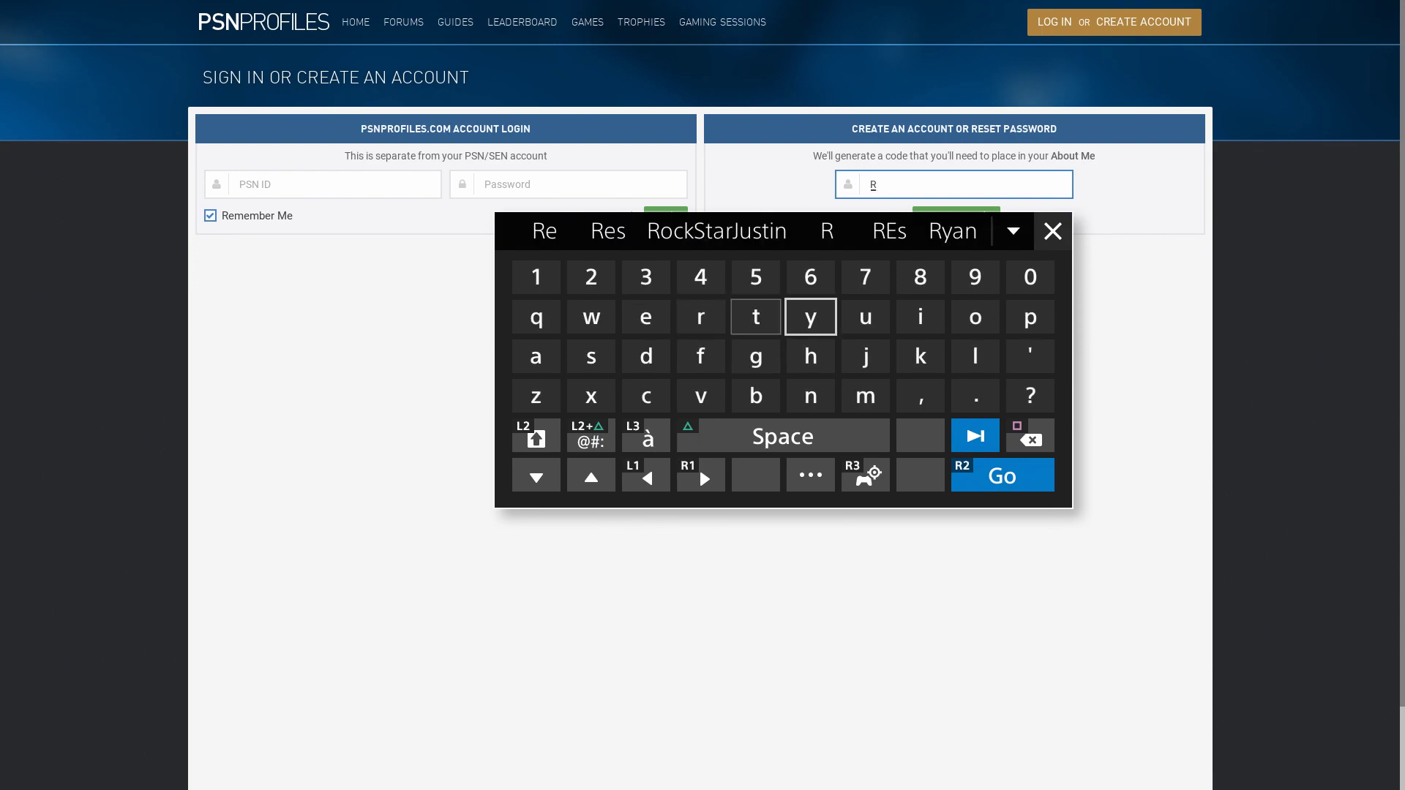
key(Up)
key(Return)
key(Right)
key(Down)
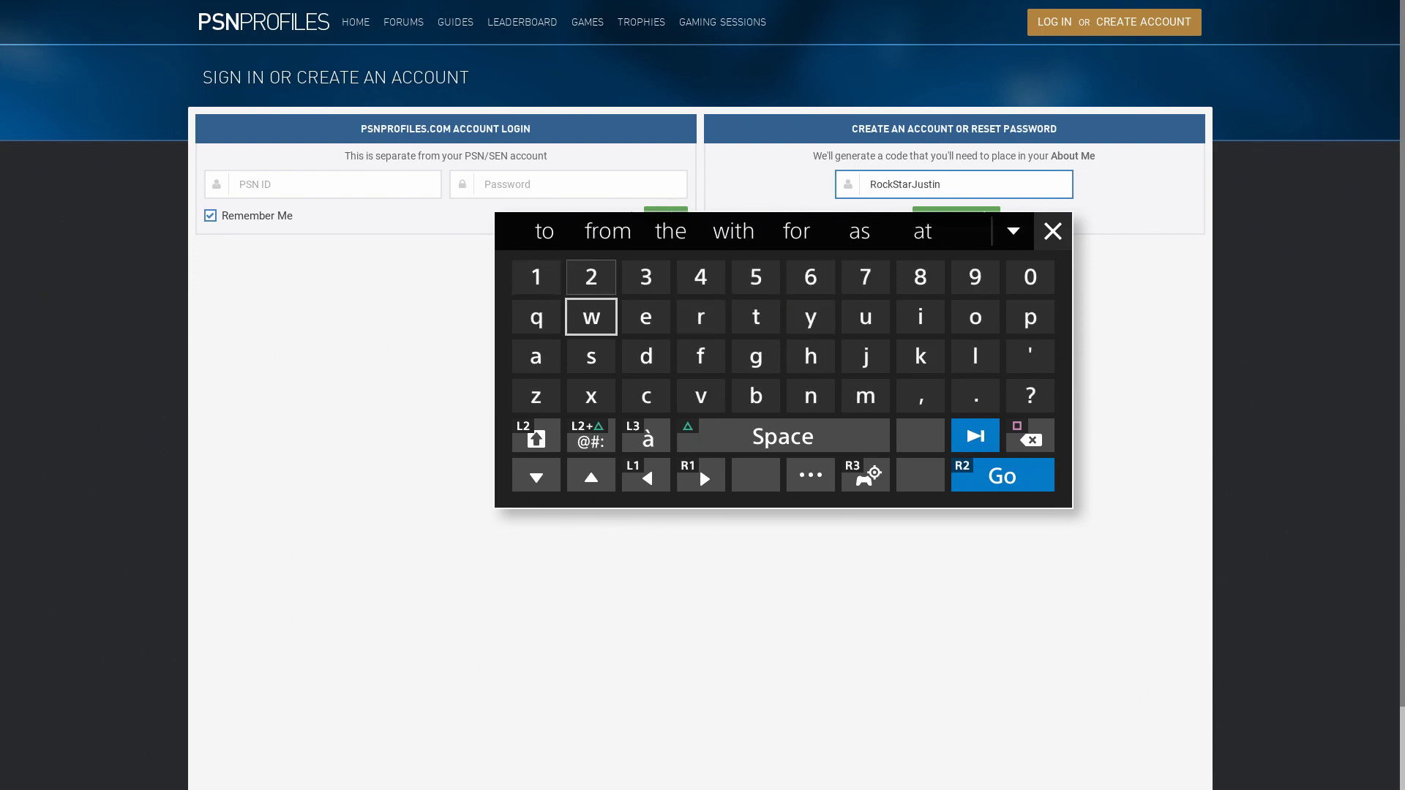
key(Right)
key(Right)
key(Right)
key(Right)
key(Down)
key(Right)
key(Right)
key(Right)
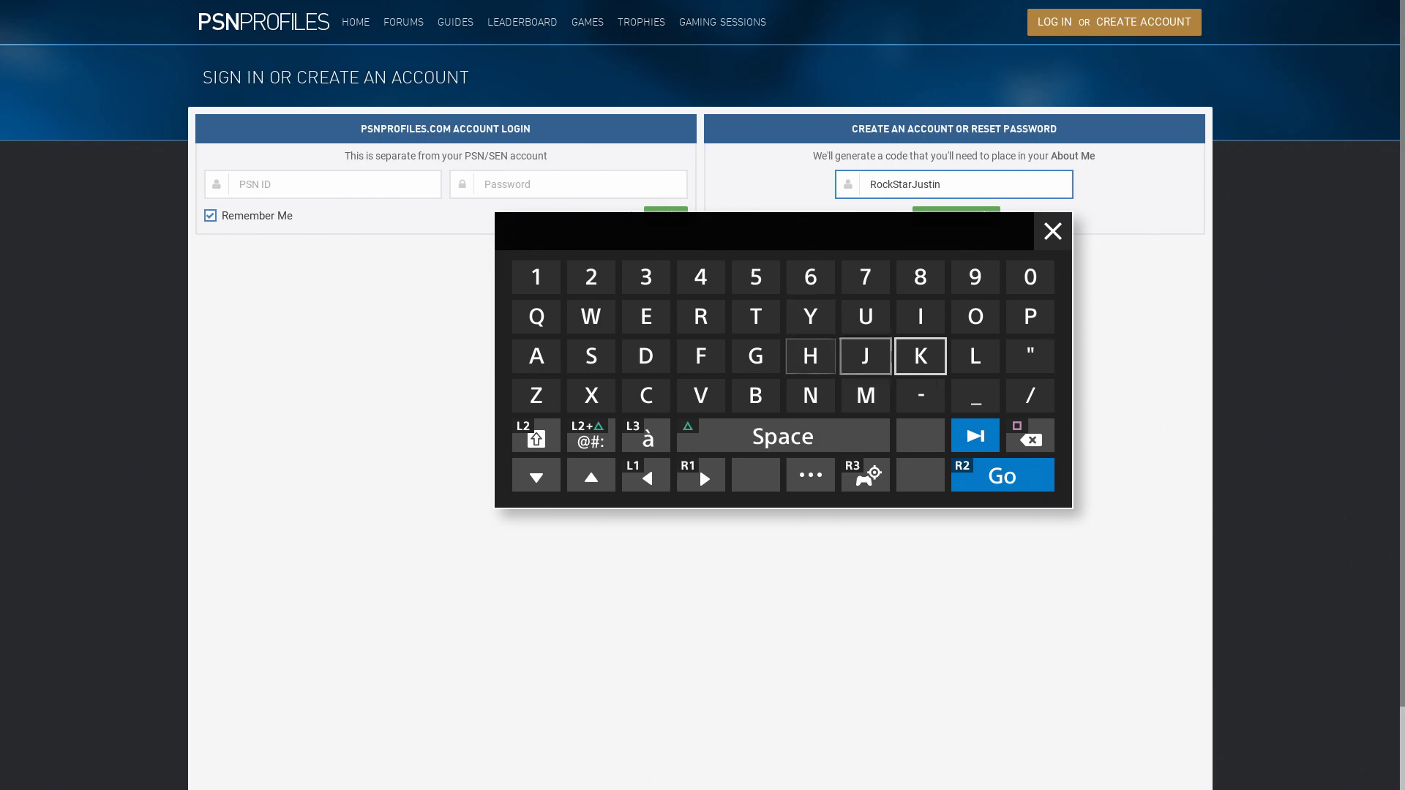
key(Down)
key(Return)
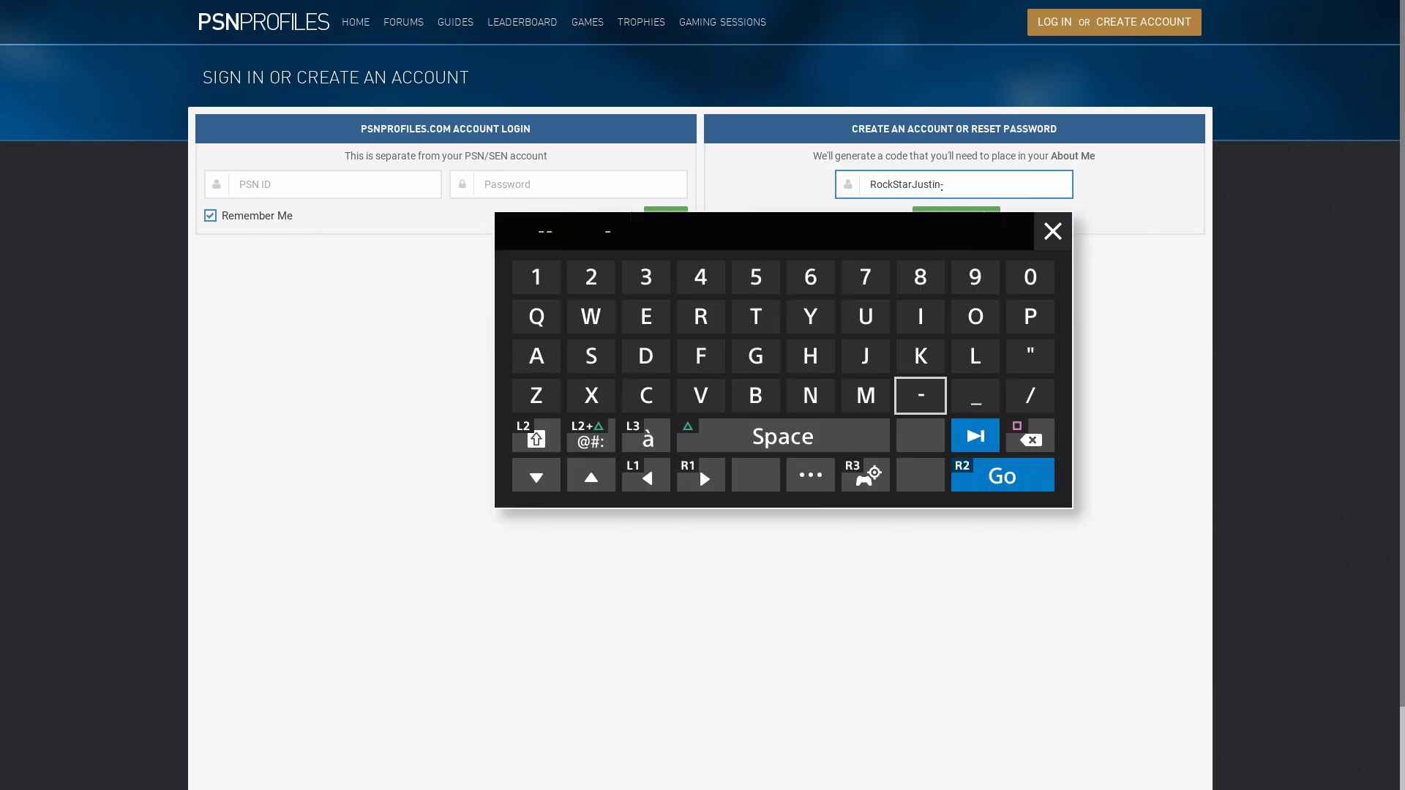
key(Return)
key(Up)
key(Escape)
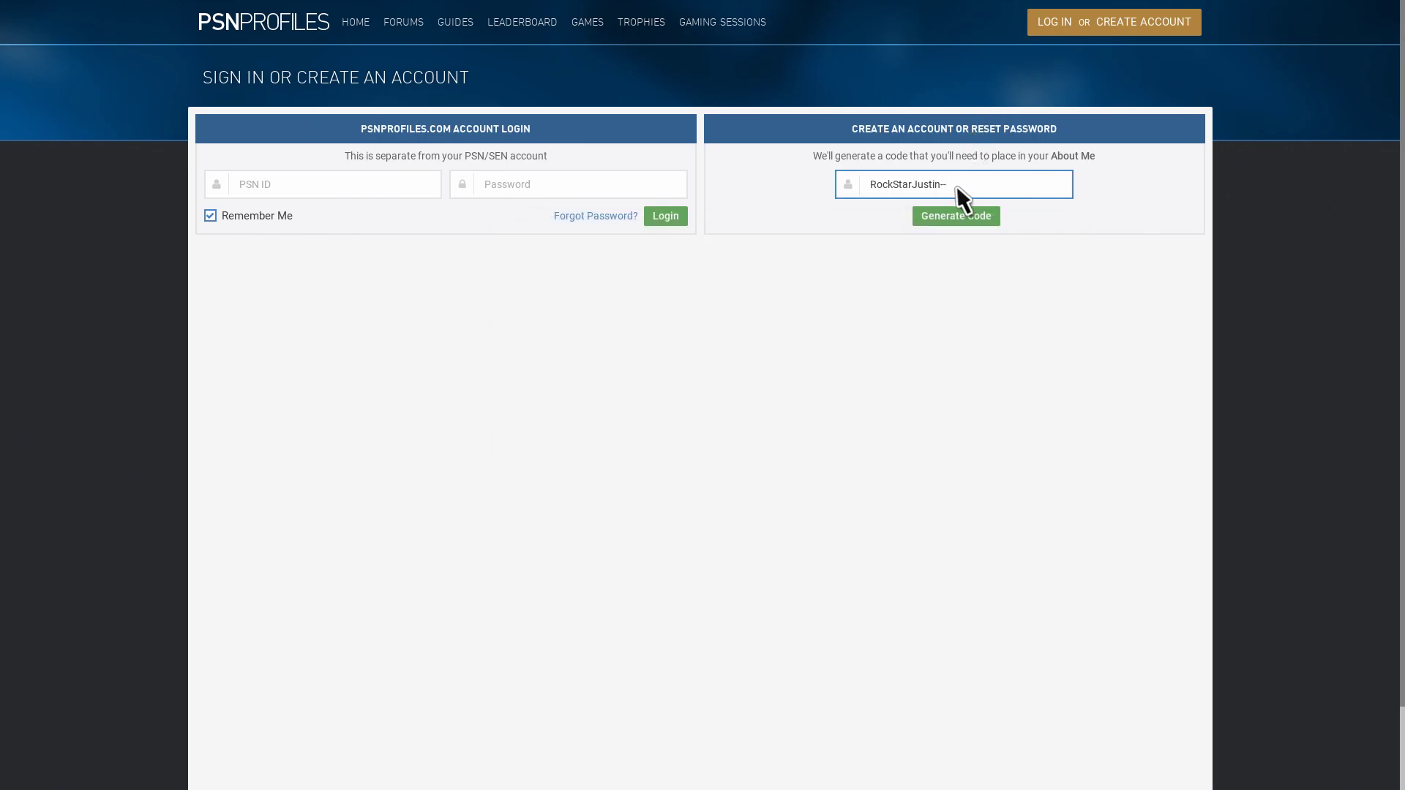
click(960, 218)
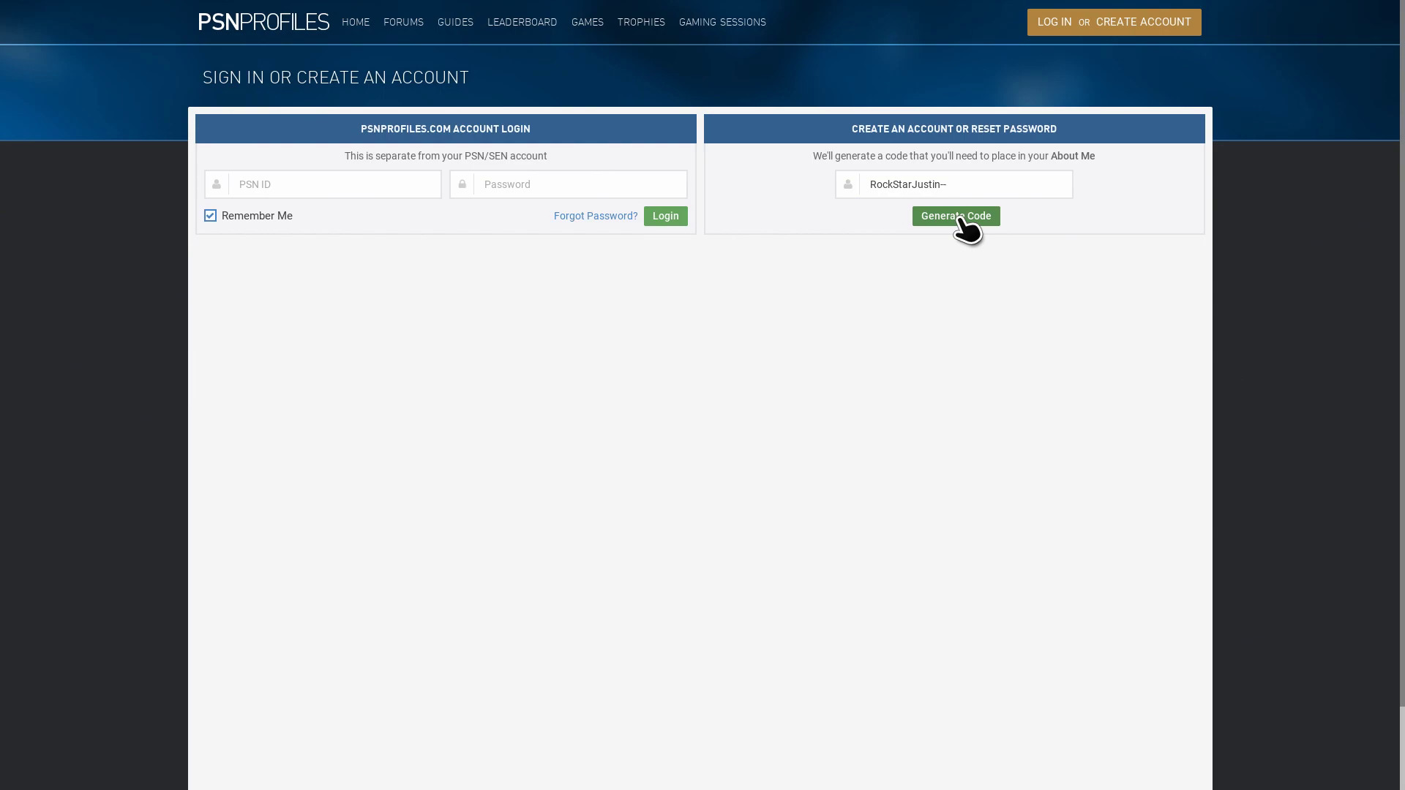
click(964, 223)
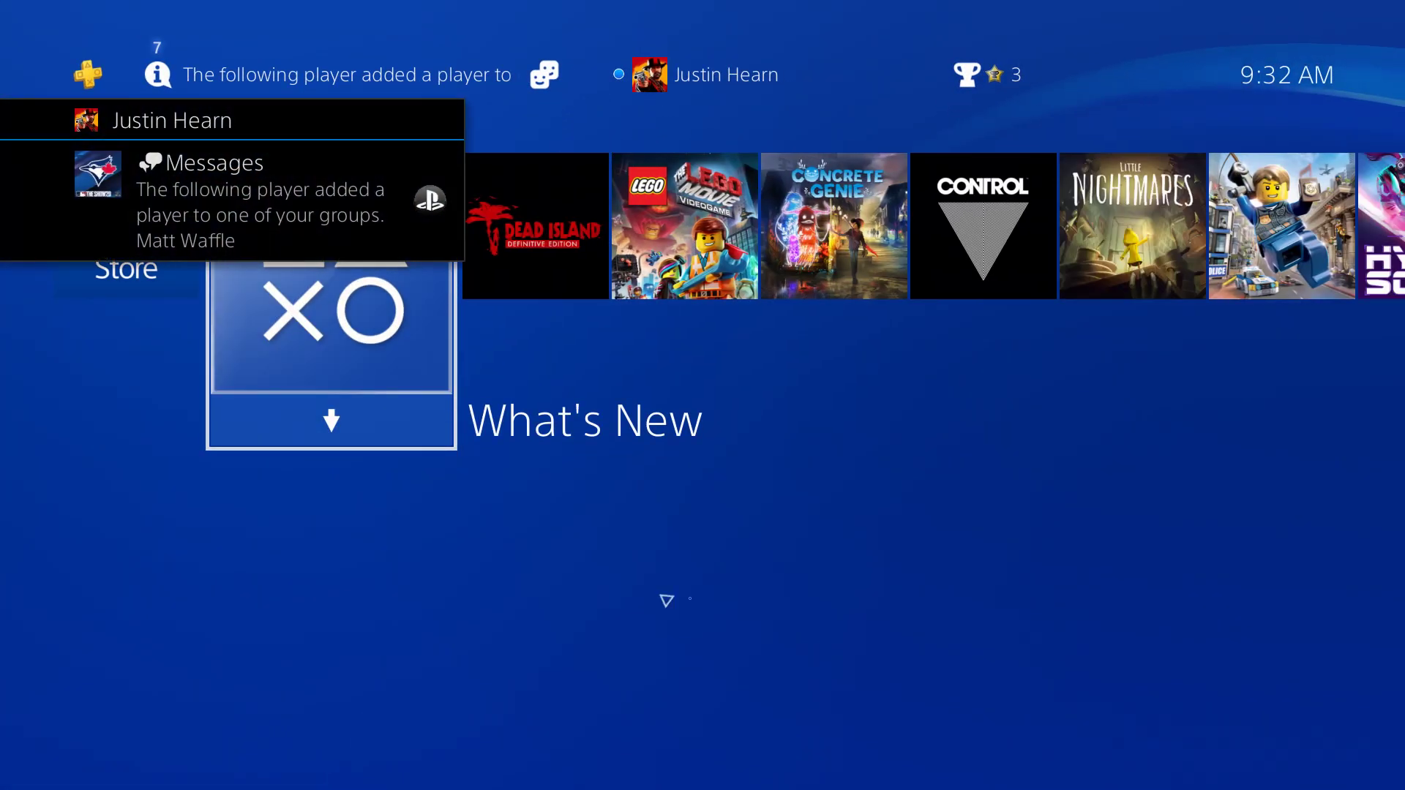
- Open Profile from the function area, then its About Me description
key(Up)
key(Right)
key(Right)
key(Right)
key(Right)
key(Right)
key(Right)
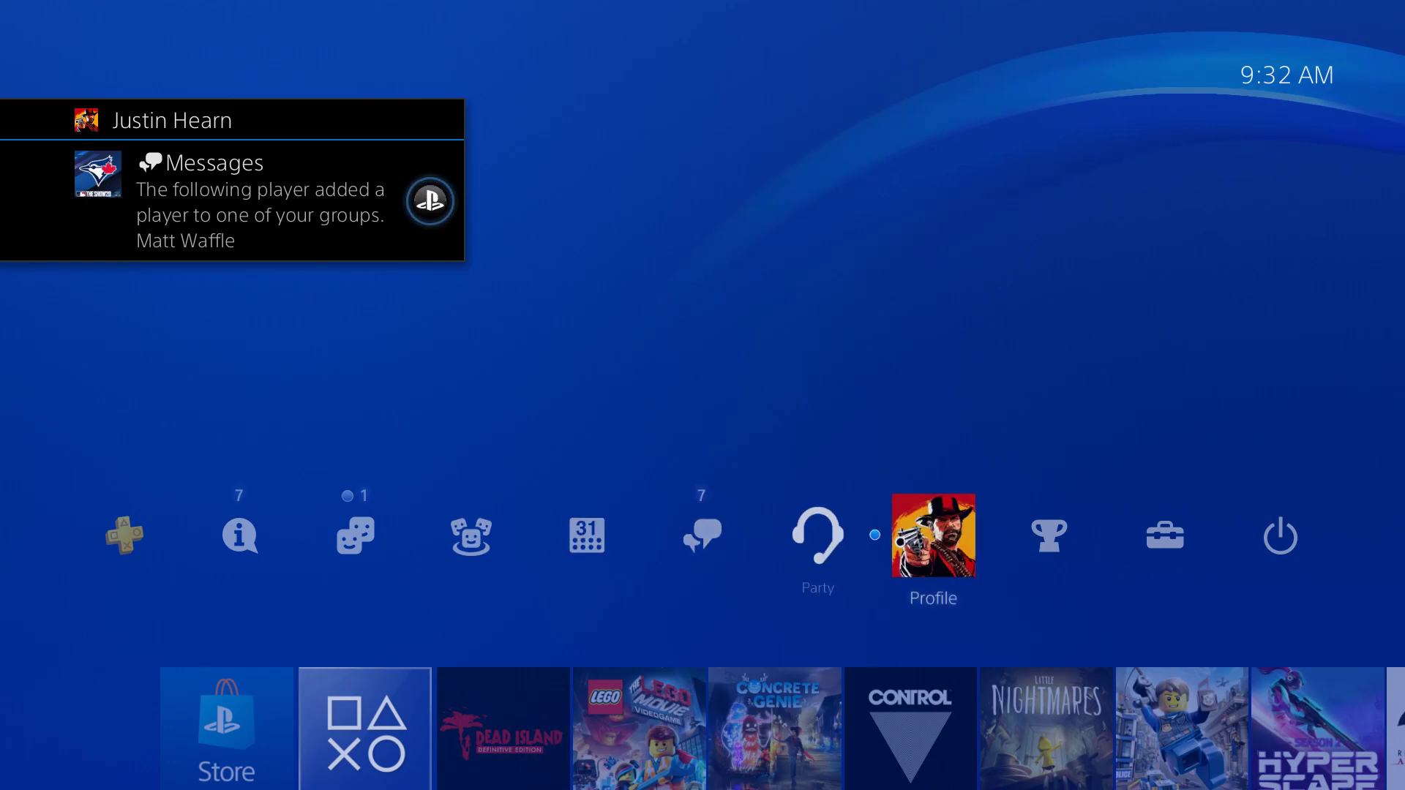
key(Return)
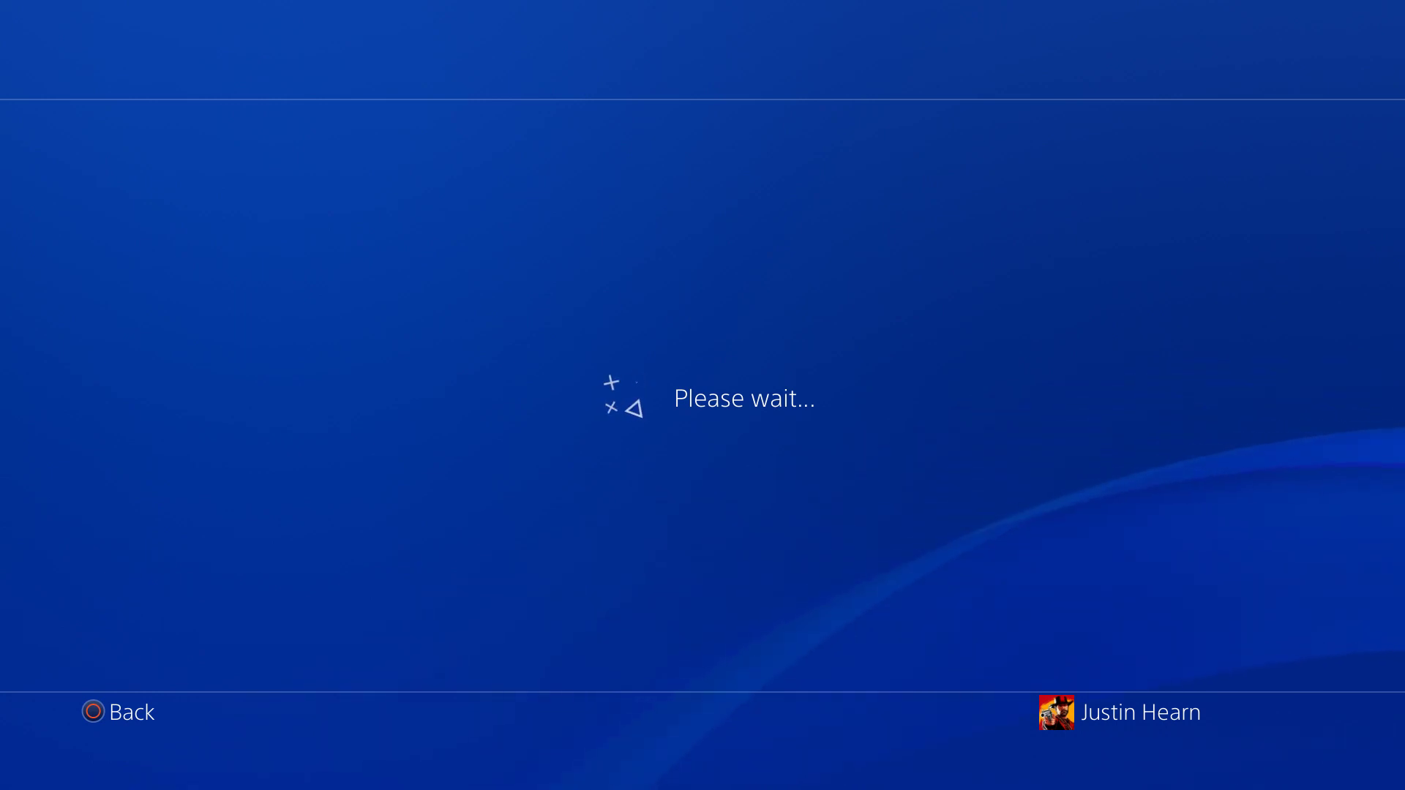
key(Down)
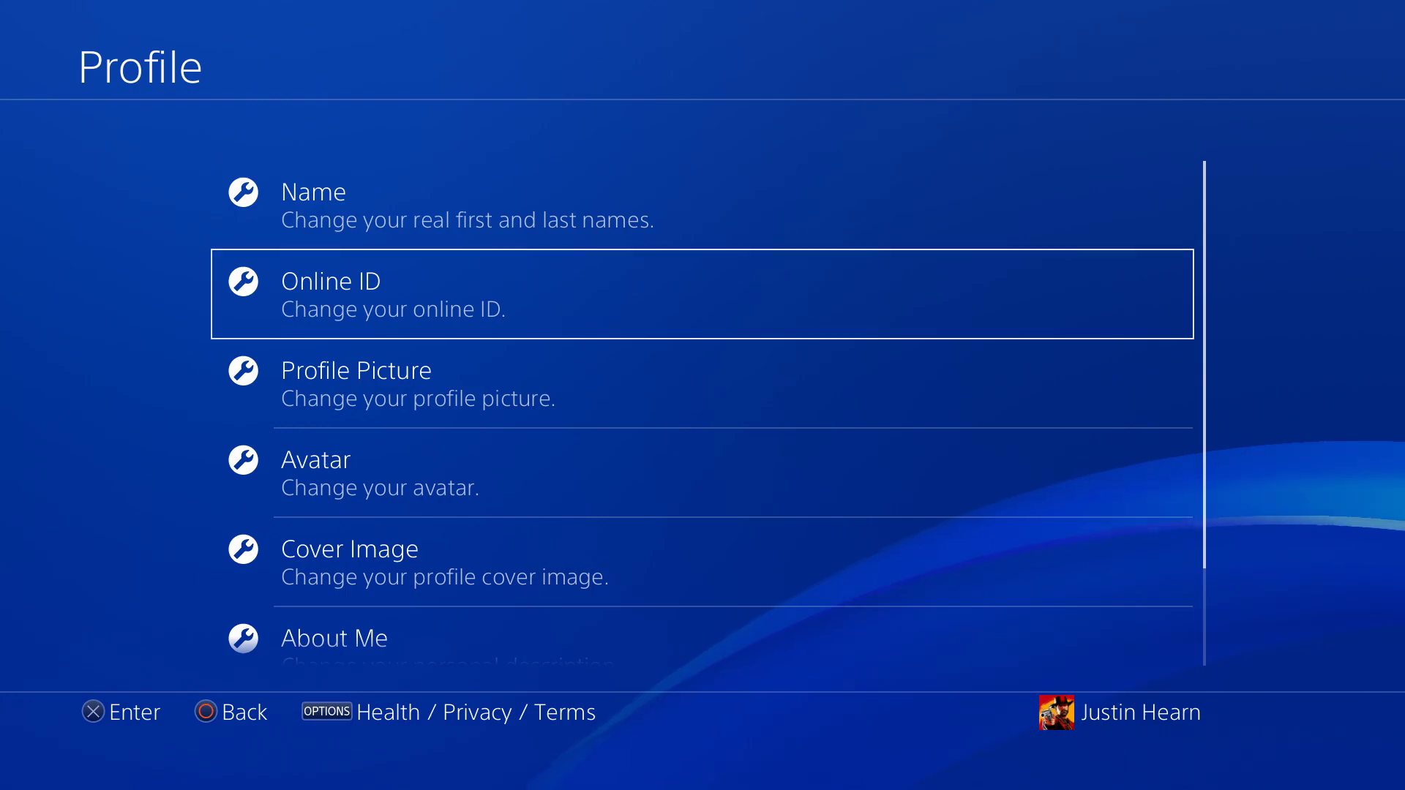
key(Down)
key(Down)
key(Down)
key(Down)
key(Return)
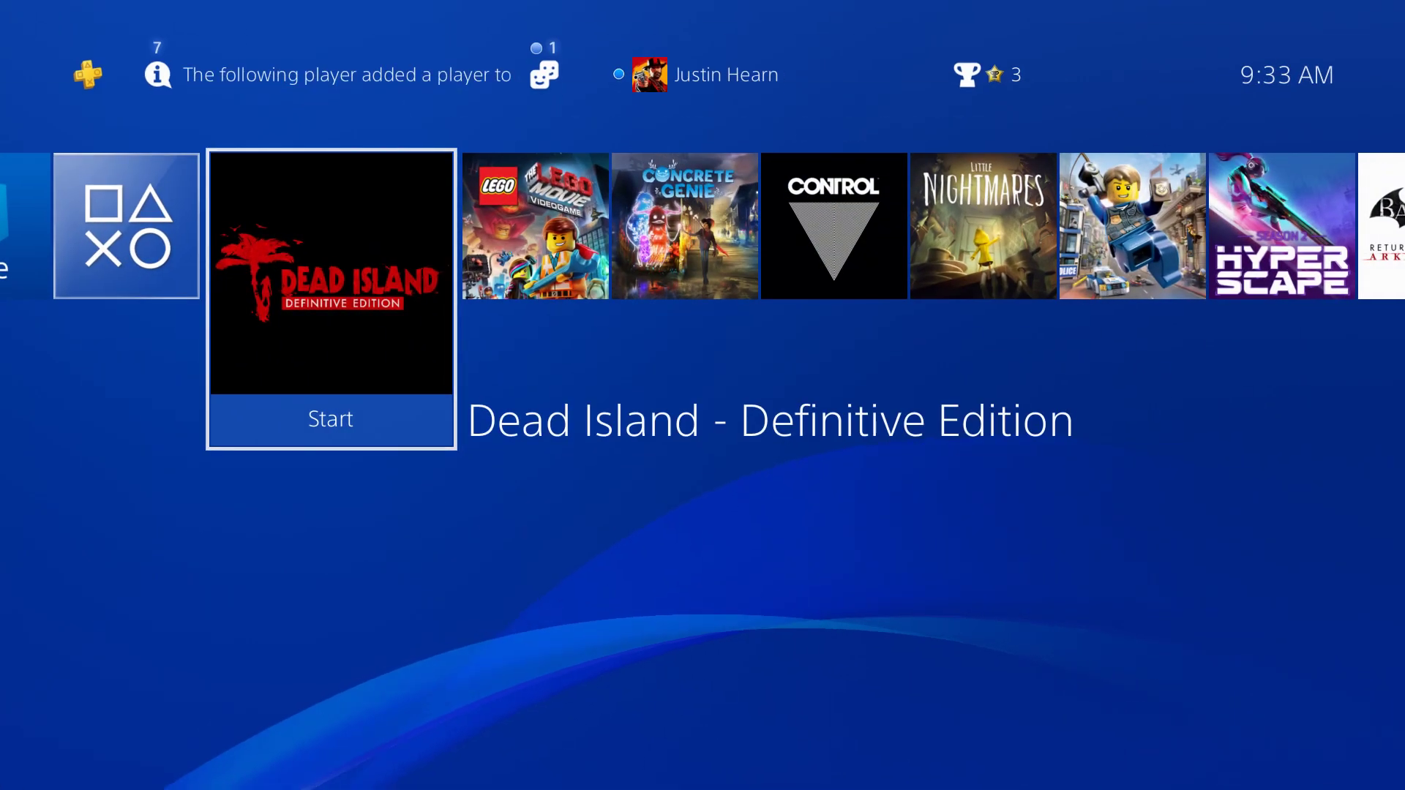
- Switch to the other user through the Quick Menu's Power options
key(super)
key(Down)
key(Return)
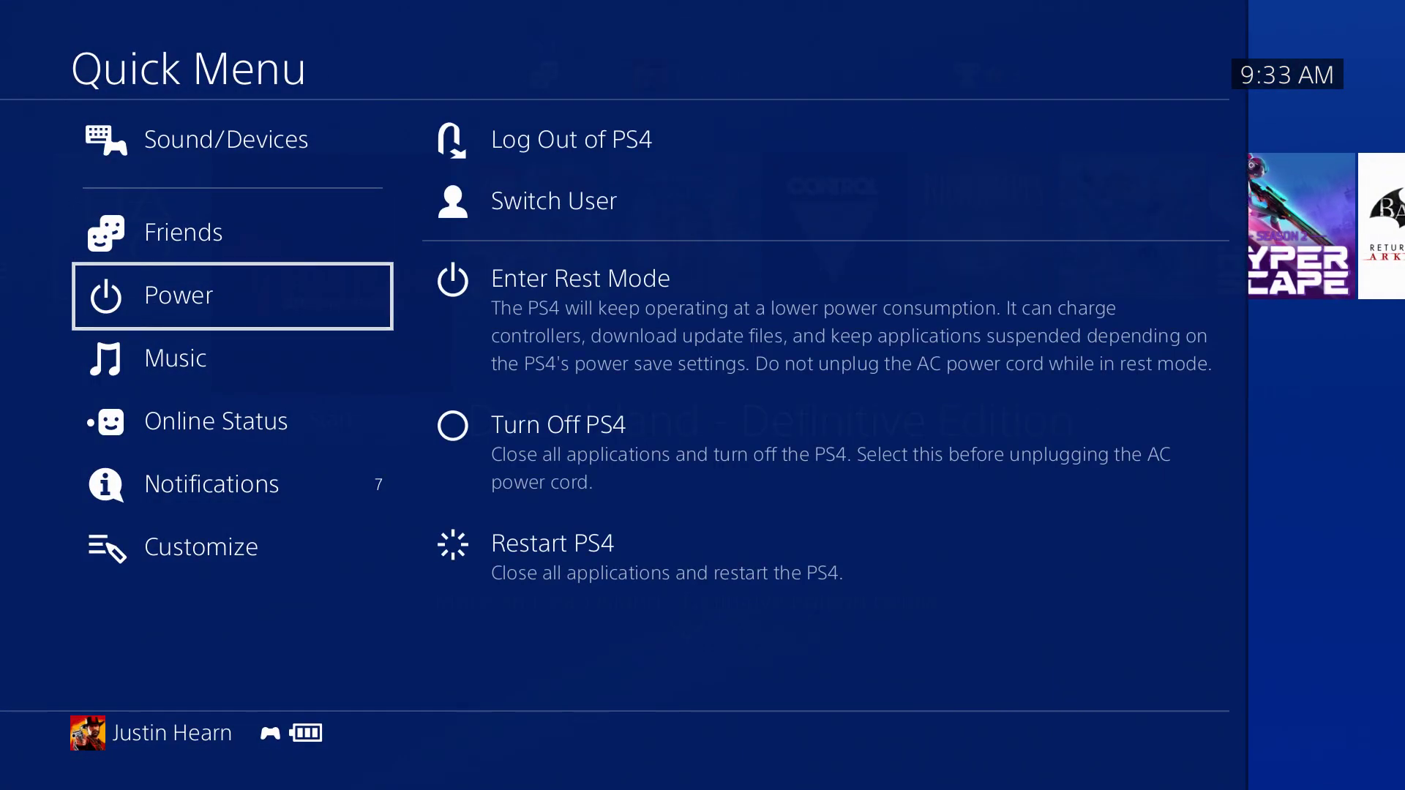
key(Down)
key(Return)
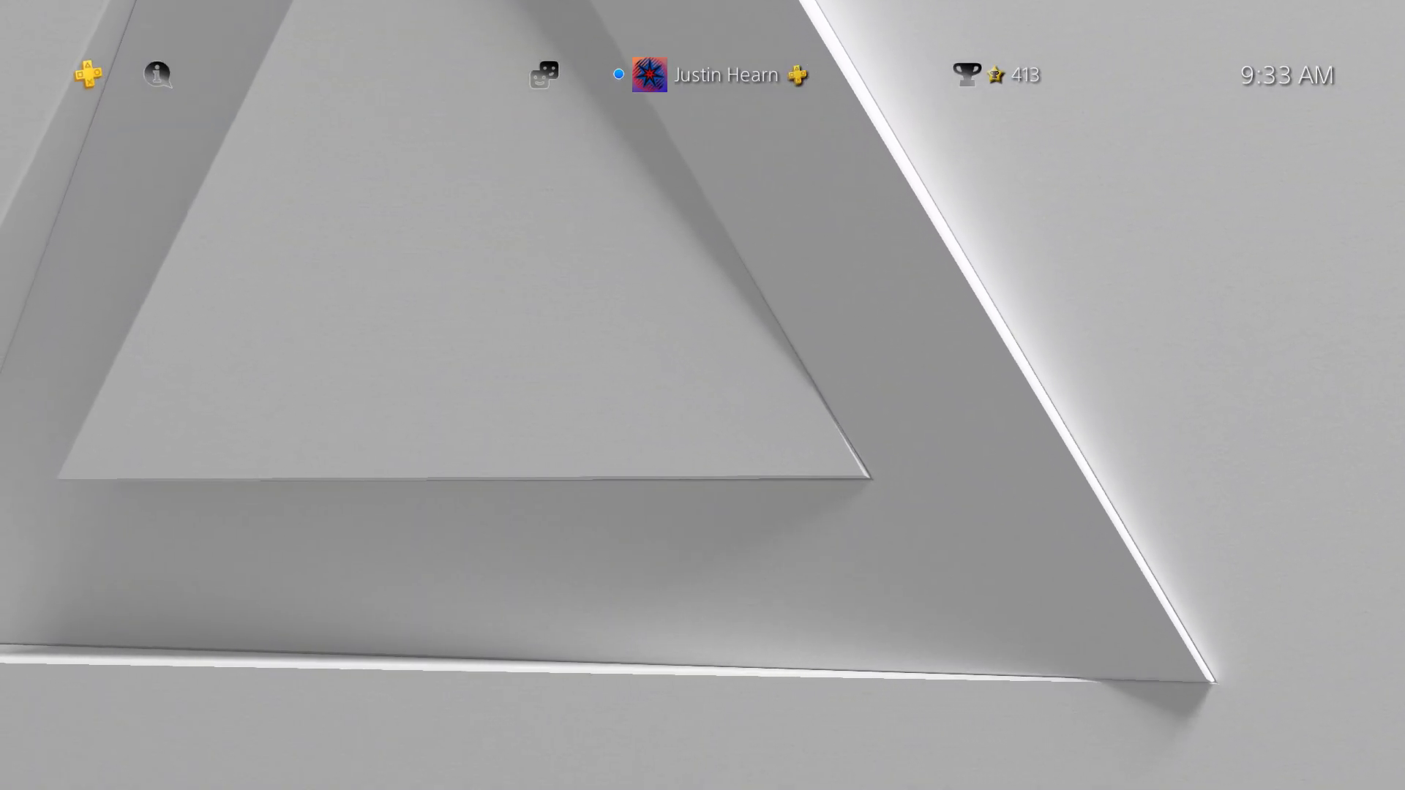
- Open the Internet Browser from the Library's Applications list
key(End)
key(Return)
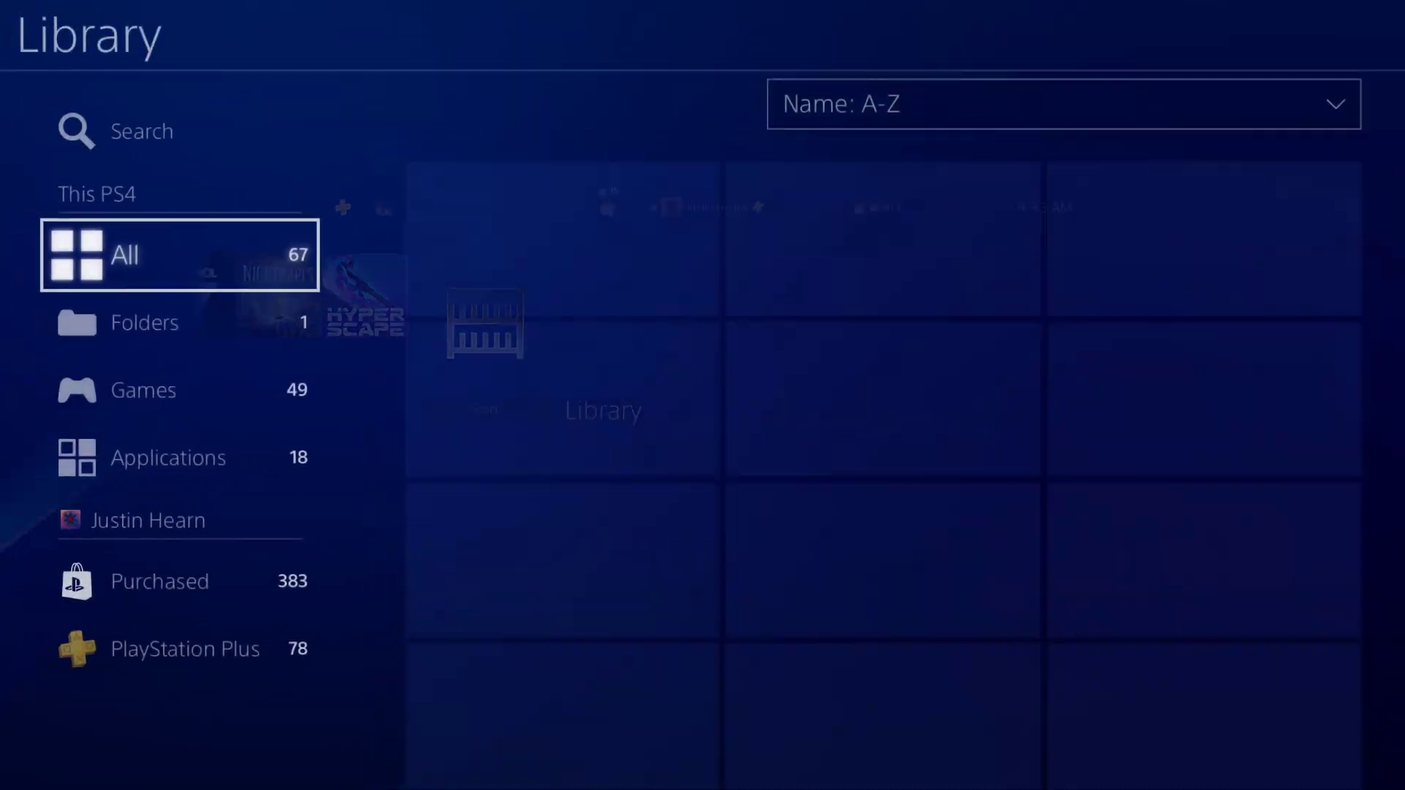
key(Down)
key(Down)
key(Down)
key(Right)
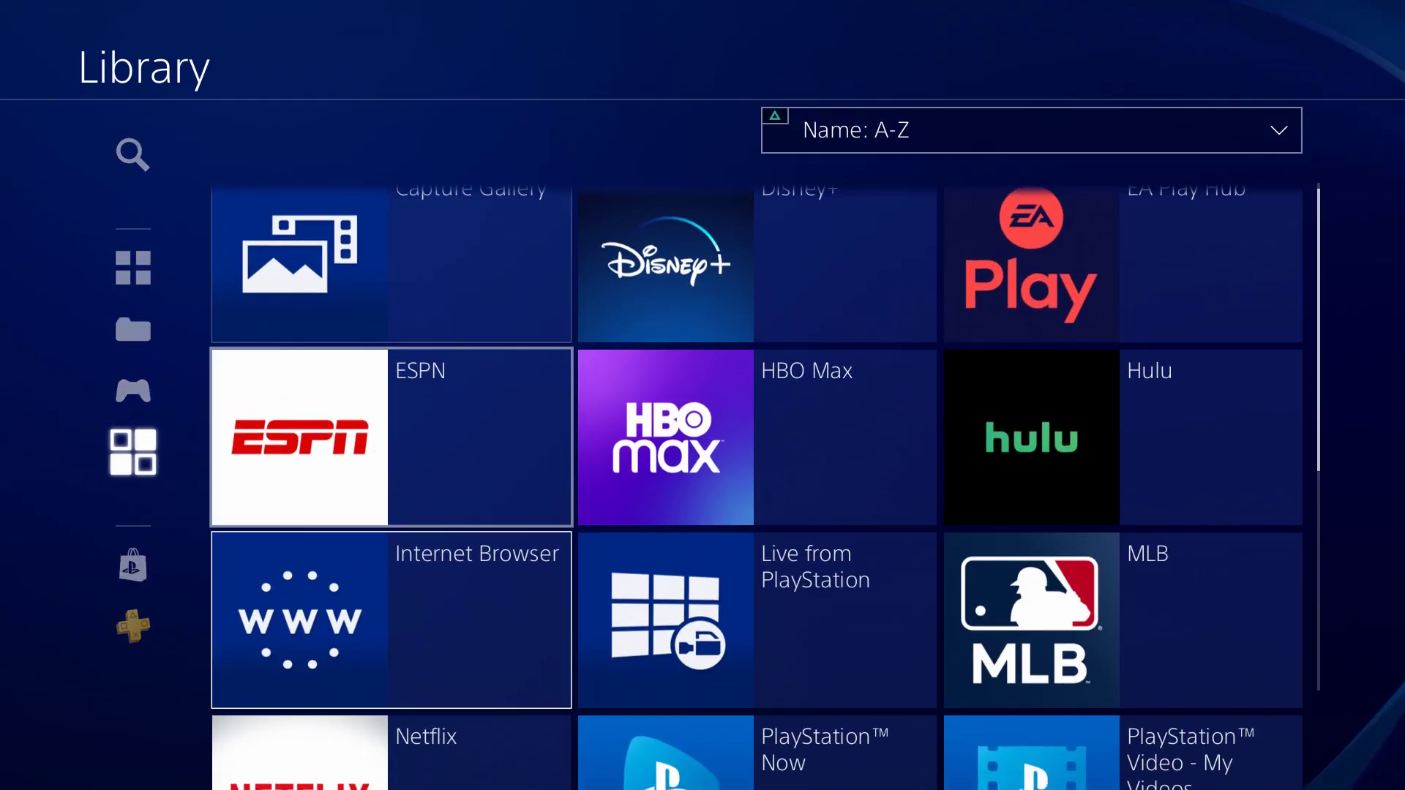
key(Down)
key(Down)
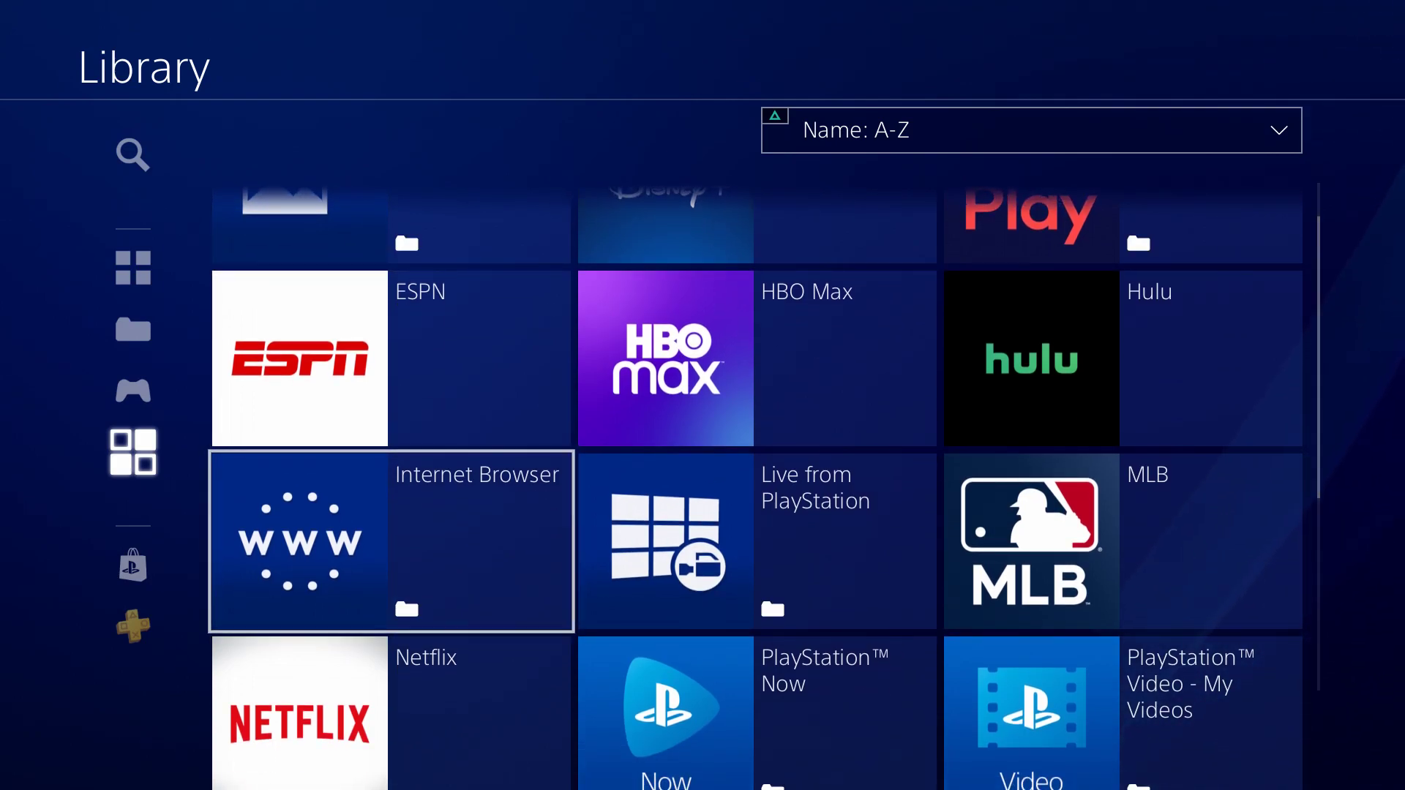
key(Right)
key(Left)
key(Return)
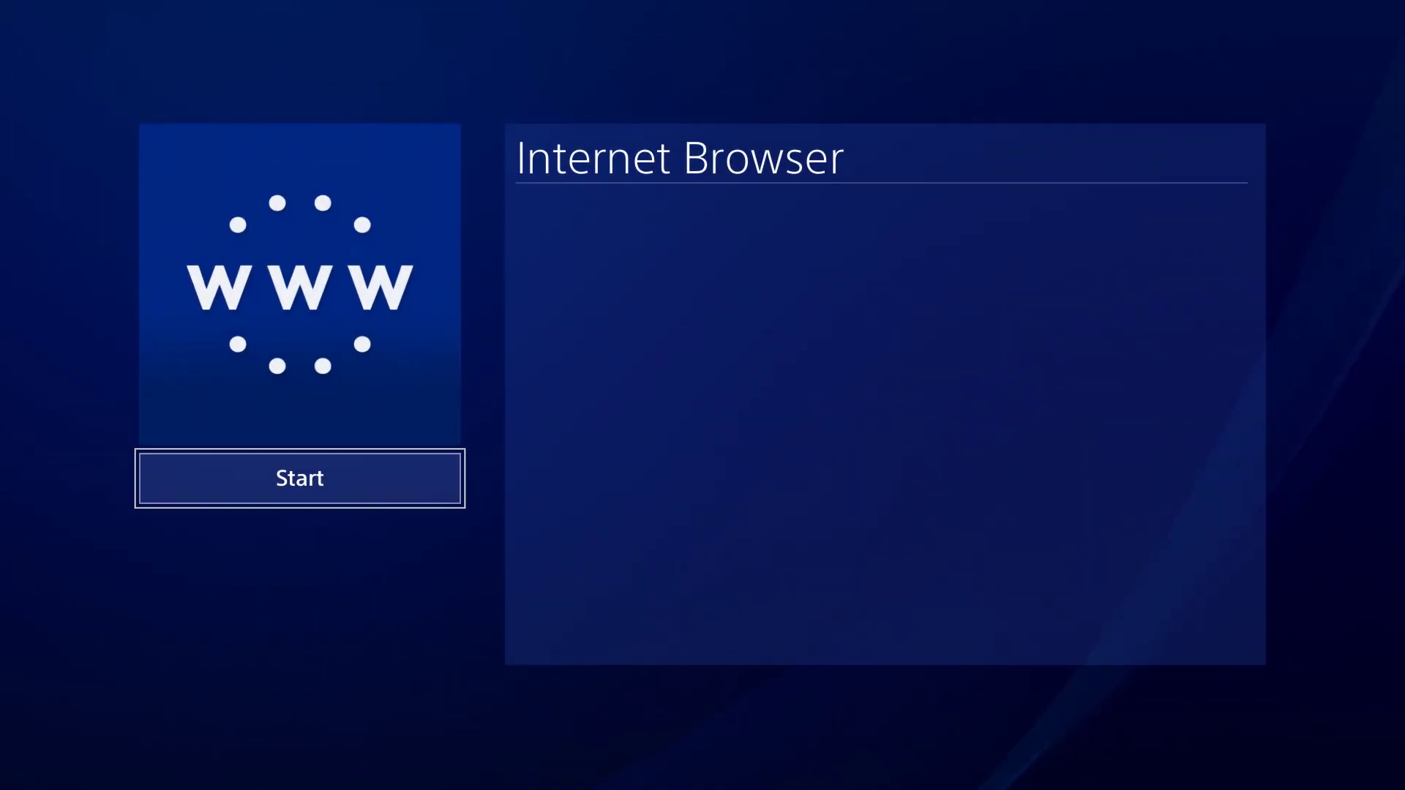
key(Return)
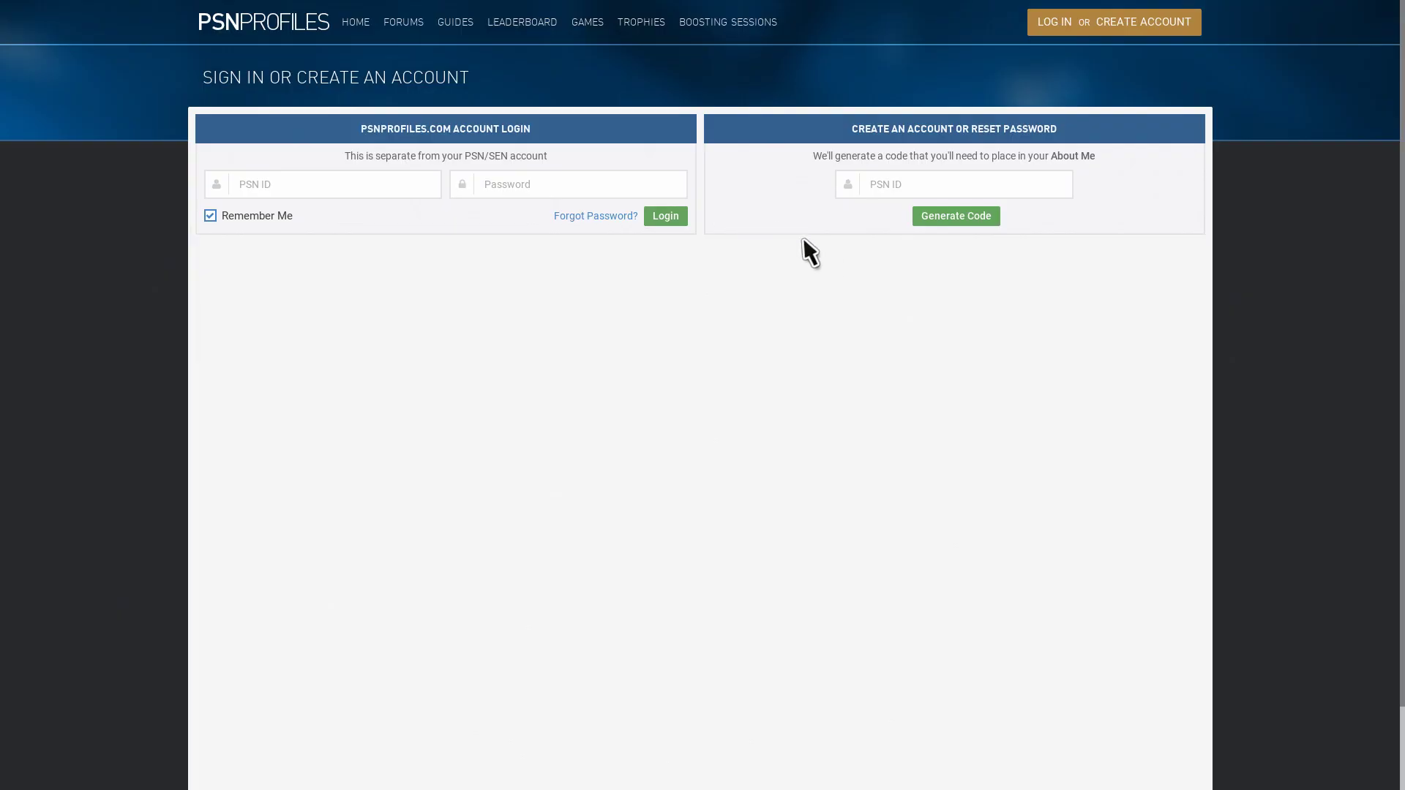
click(897, 183)
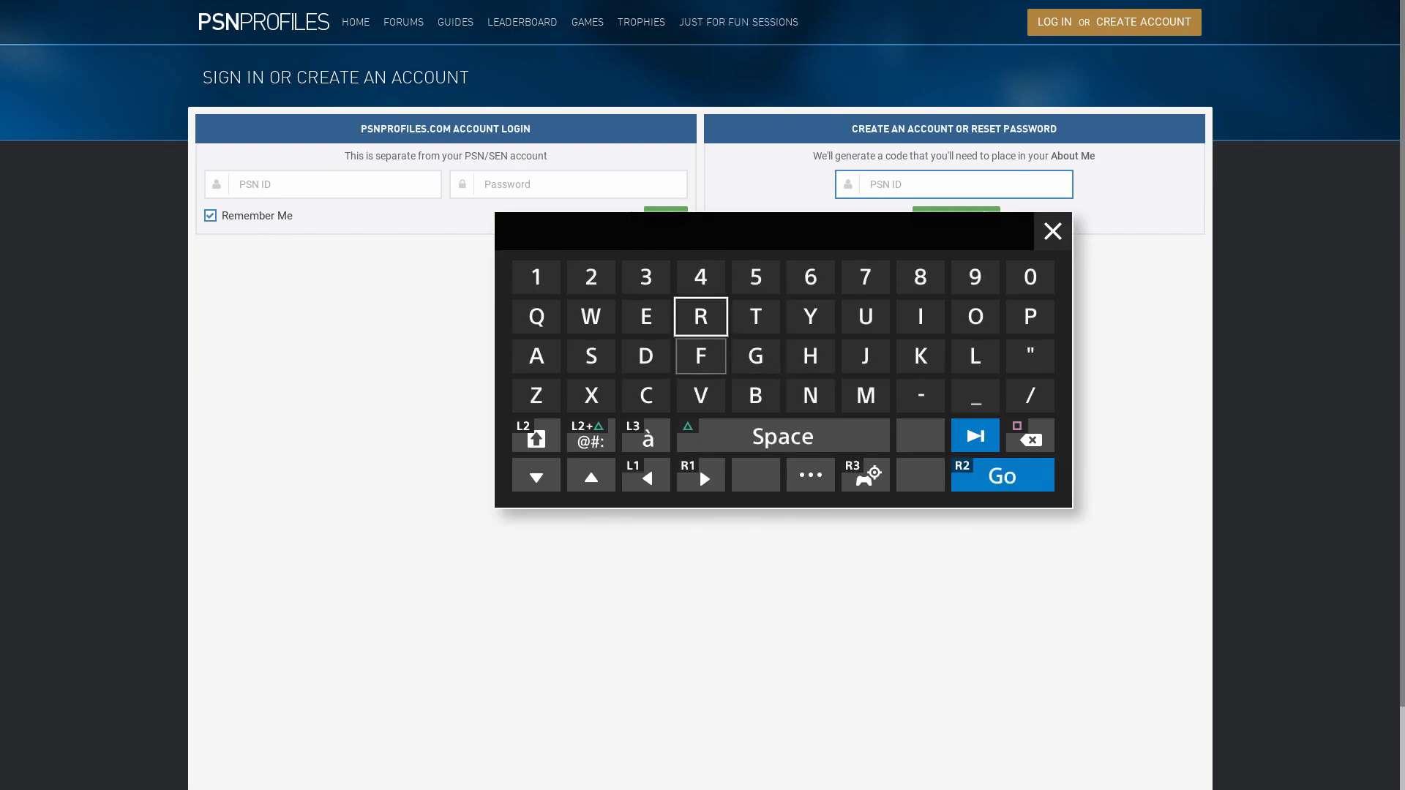
text(RockStarJustin)
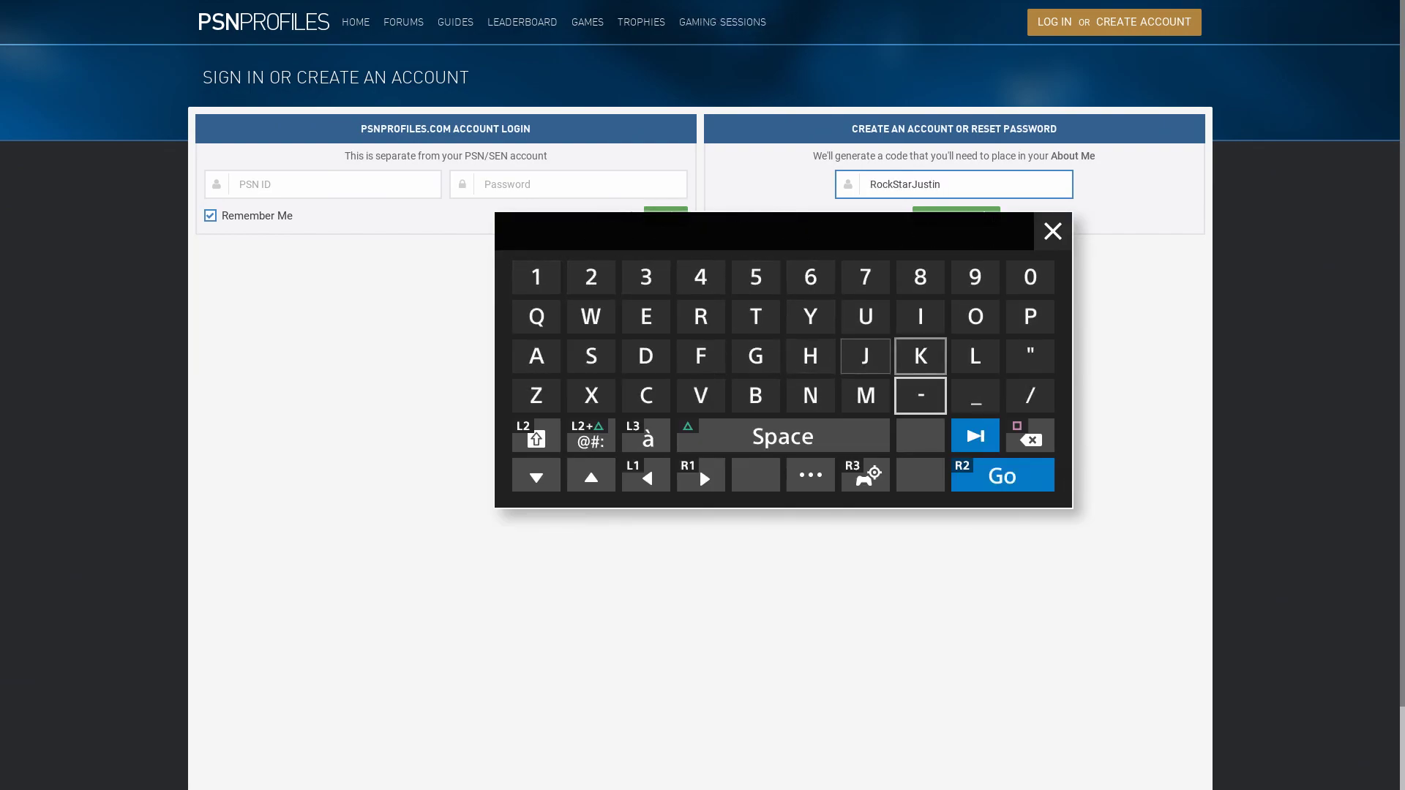
text(--)
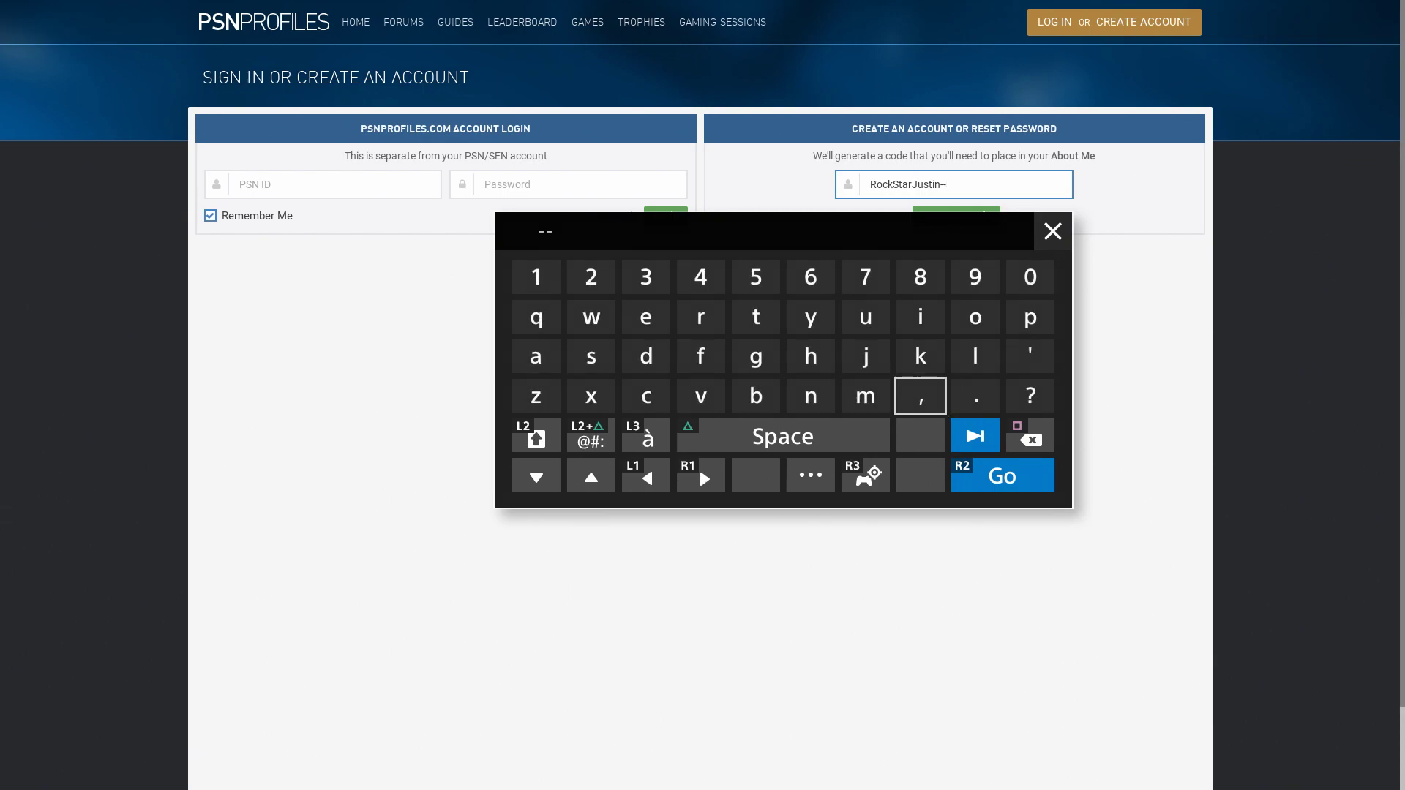
key(Return)
click(944, 215)
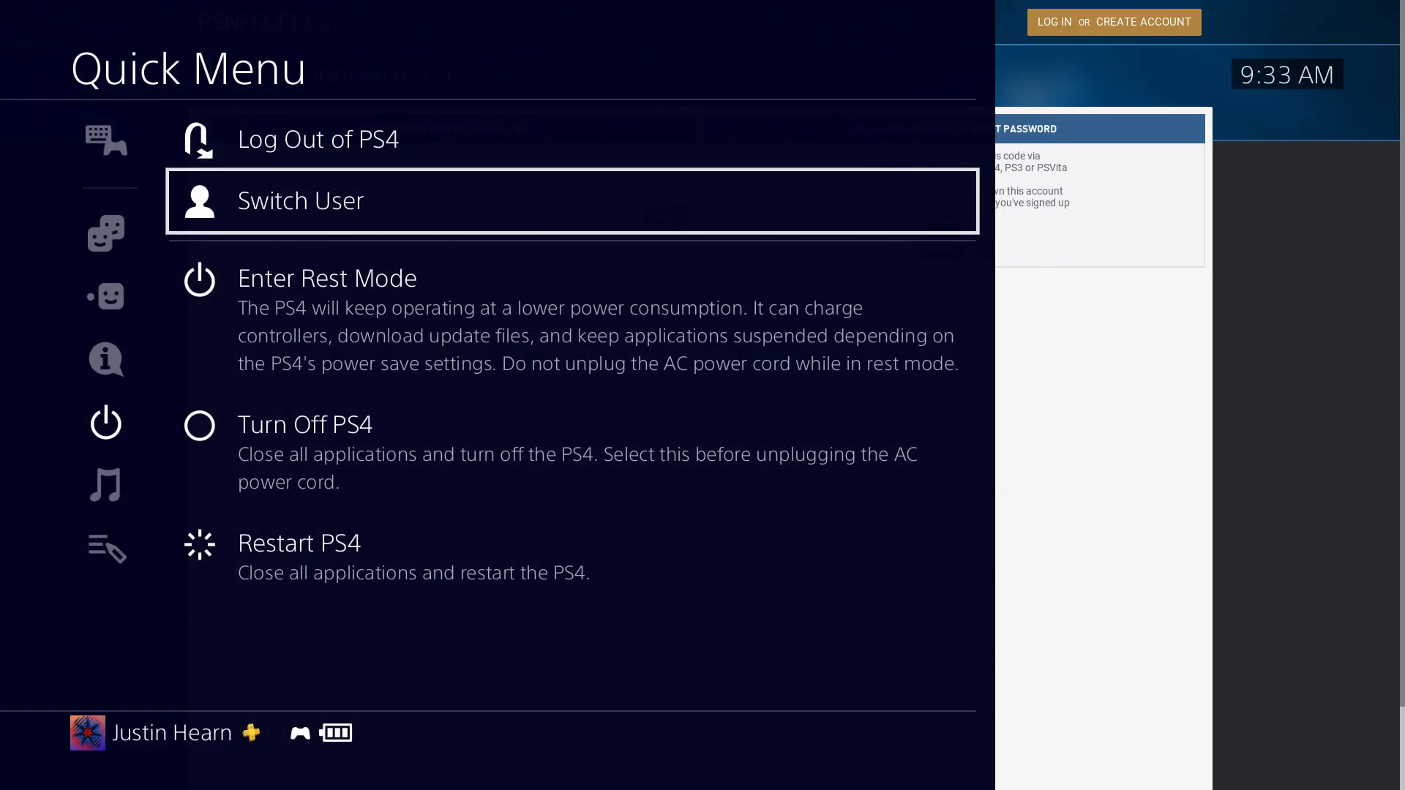
- Log back in as the original user account
key(Right)
key(Return)
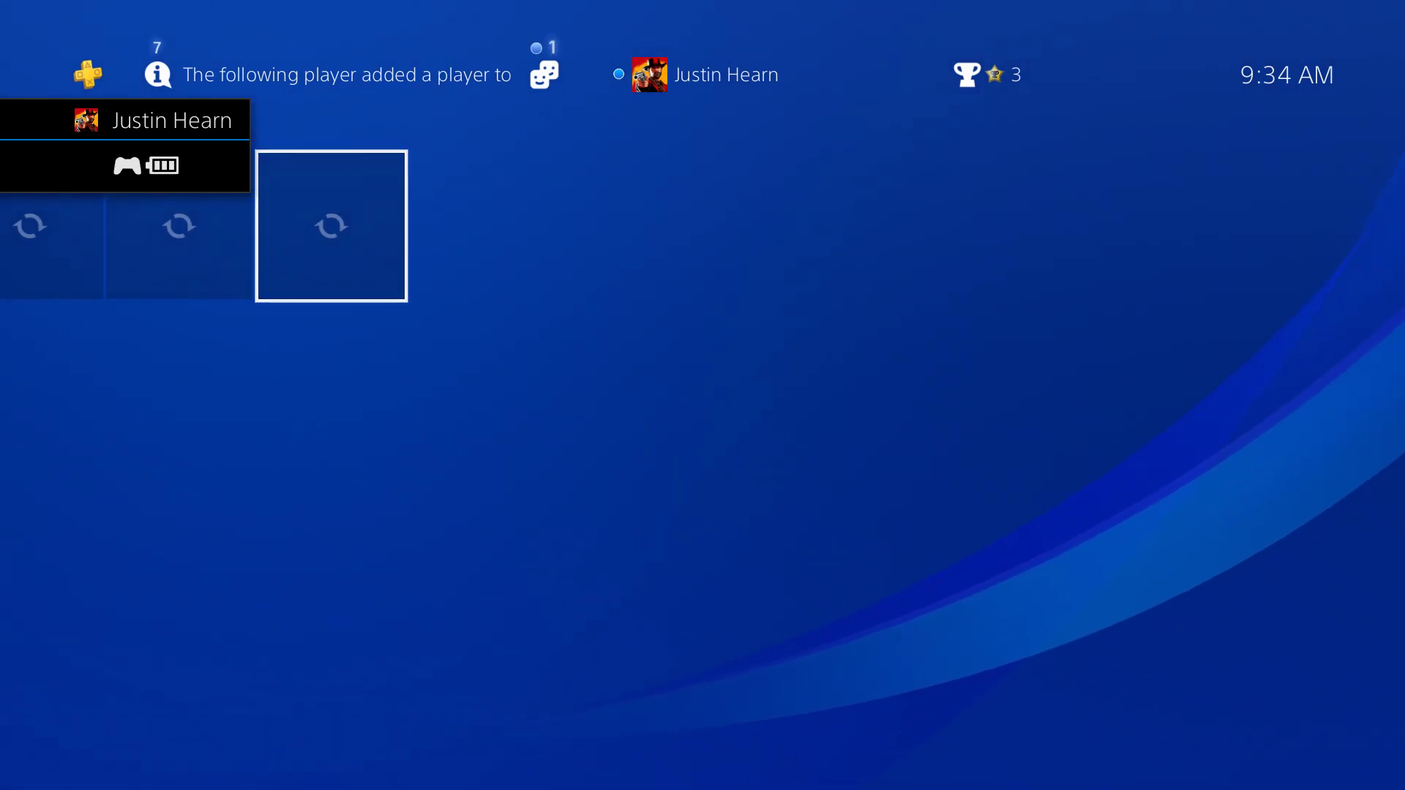
key(Right)
key(Right)
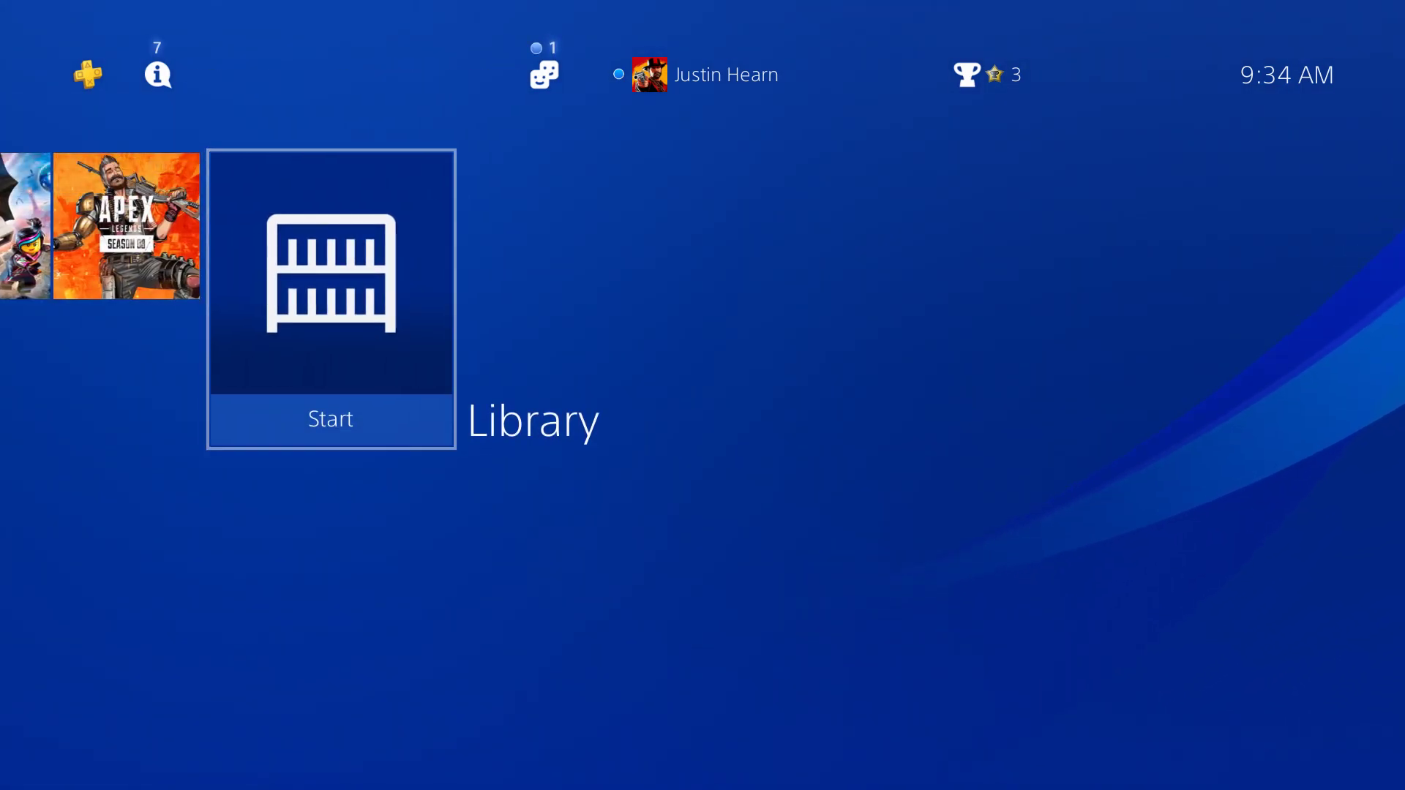
- Launch the Internet Browser from the Library's Applications list
key(Return)
key(Down)
key(Down)
key(Down)
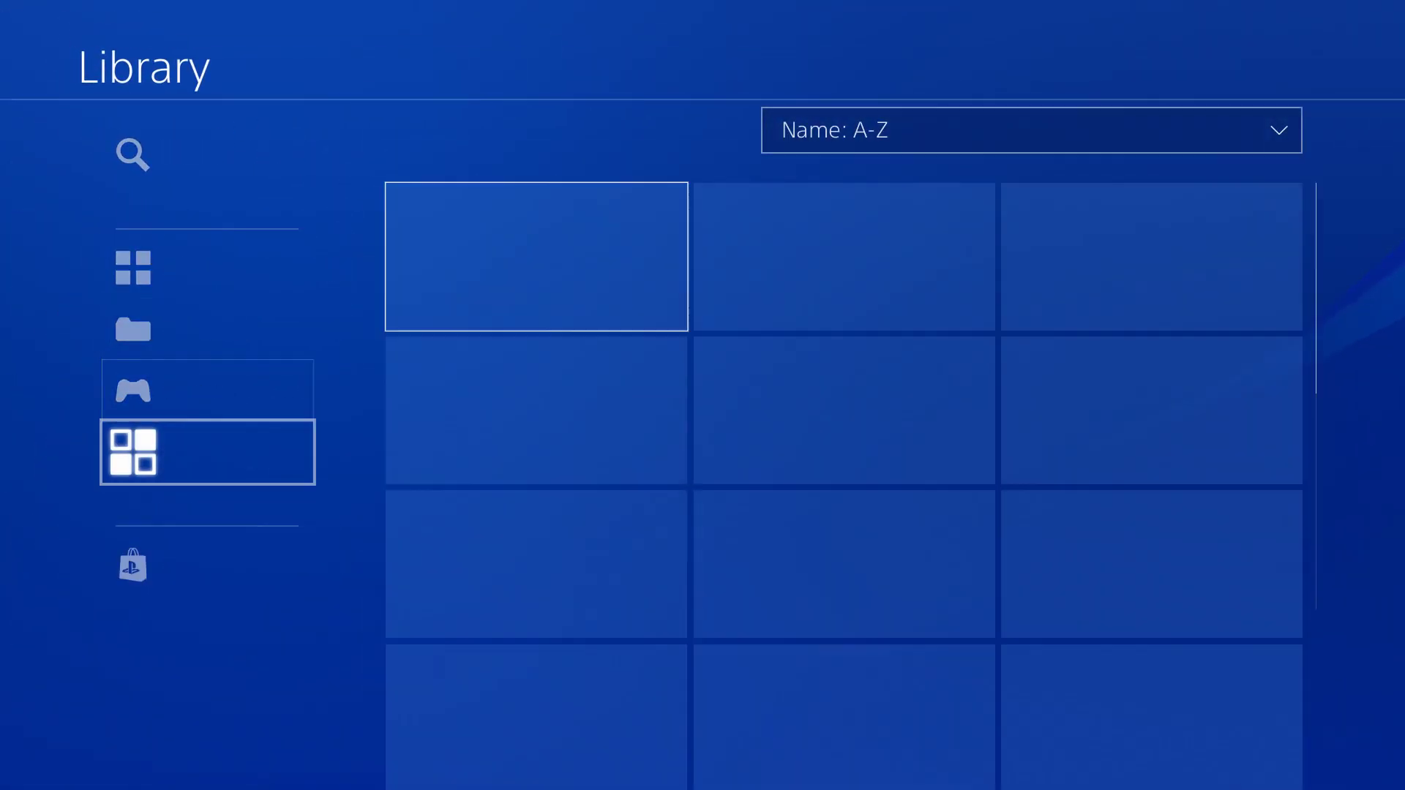
key(Right)
key(Down)
key(Down)
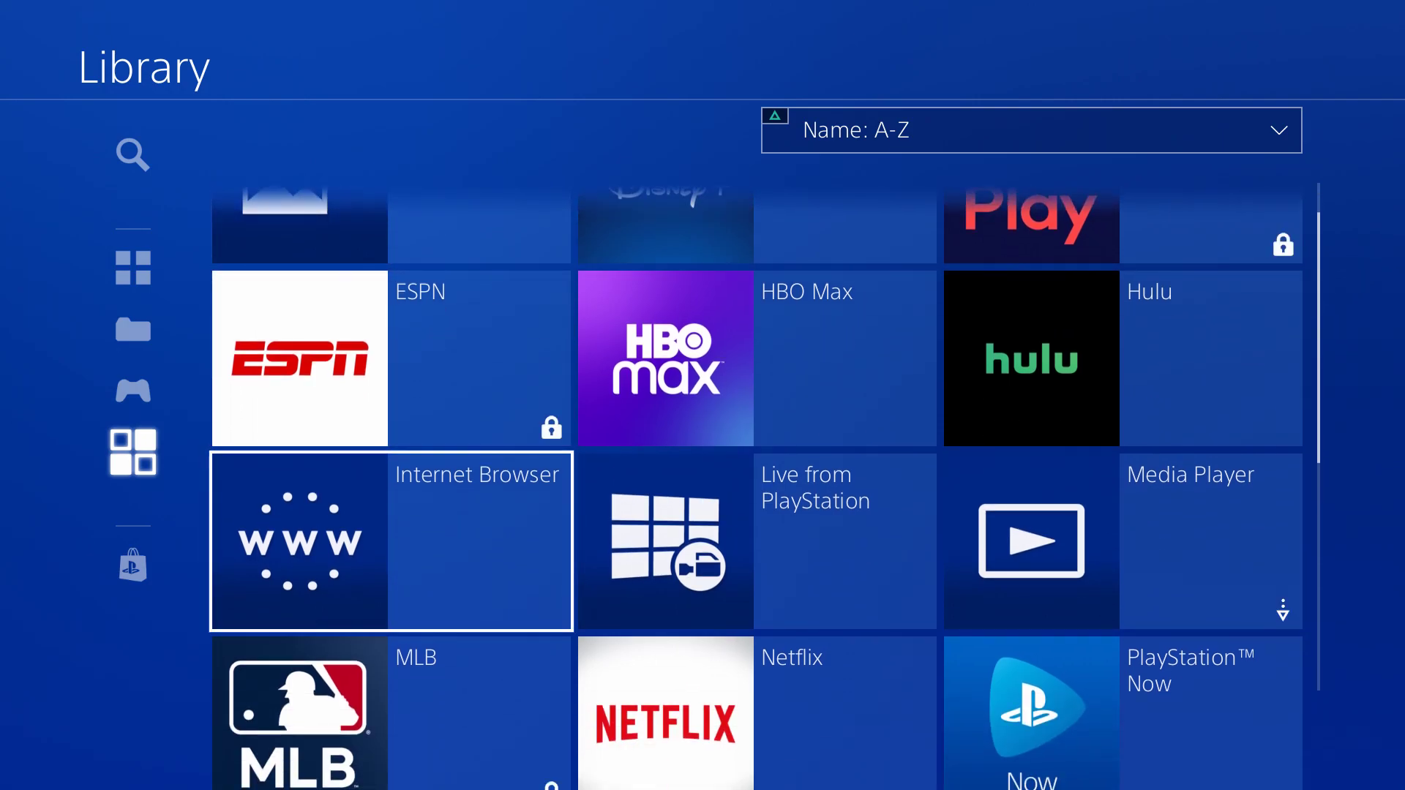
key(Right)
key(Left)
key(Return)
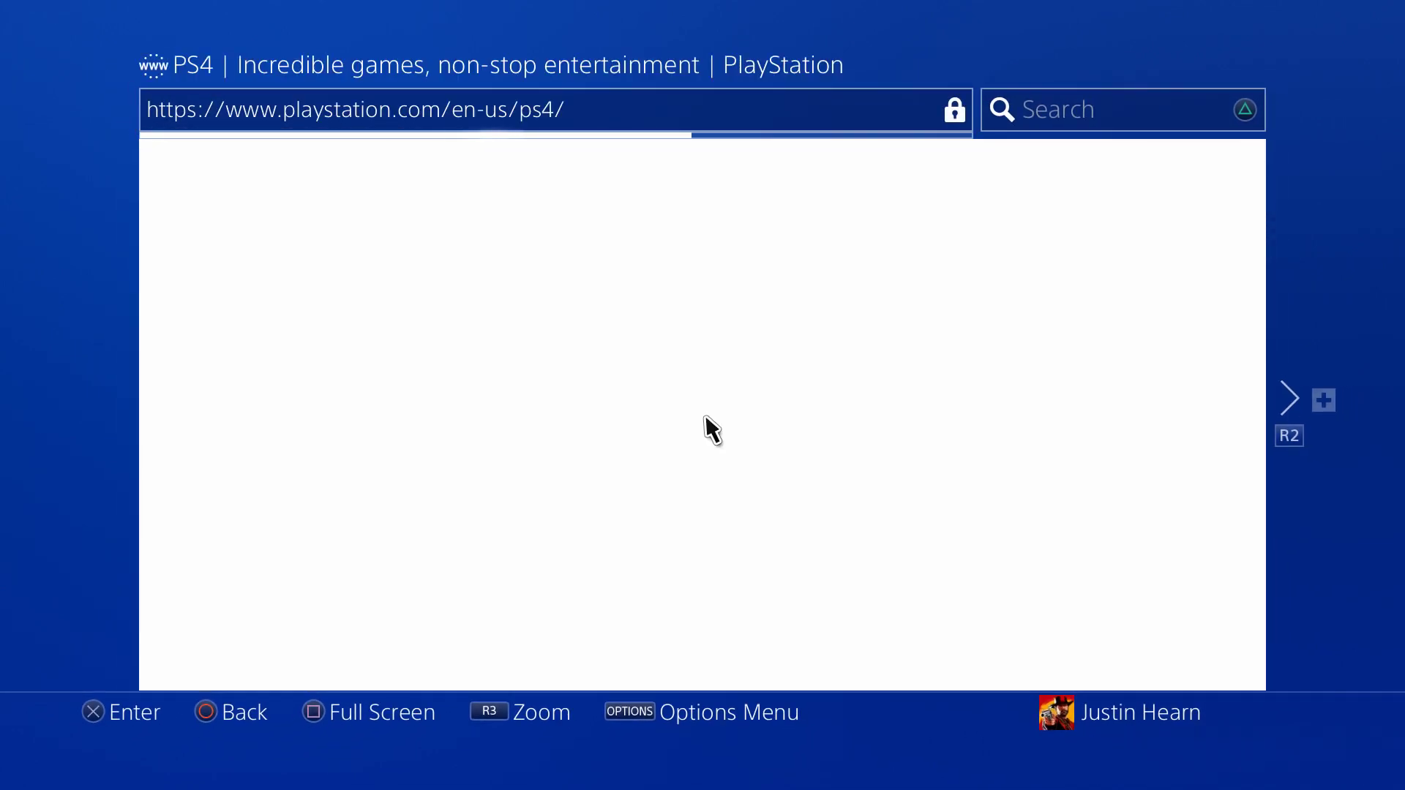
- Return home, dismiss the power options, and open your own Profile
key(super)
key(super)
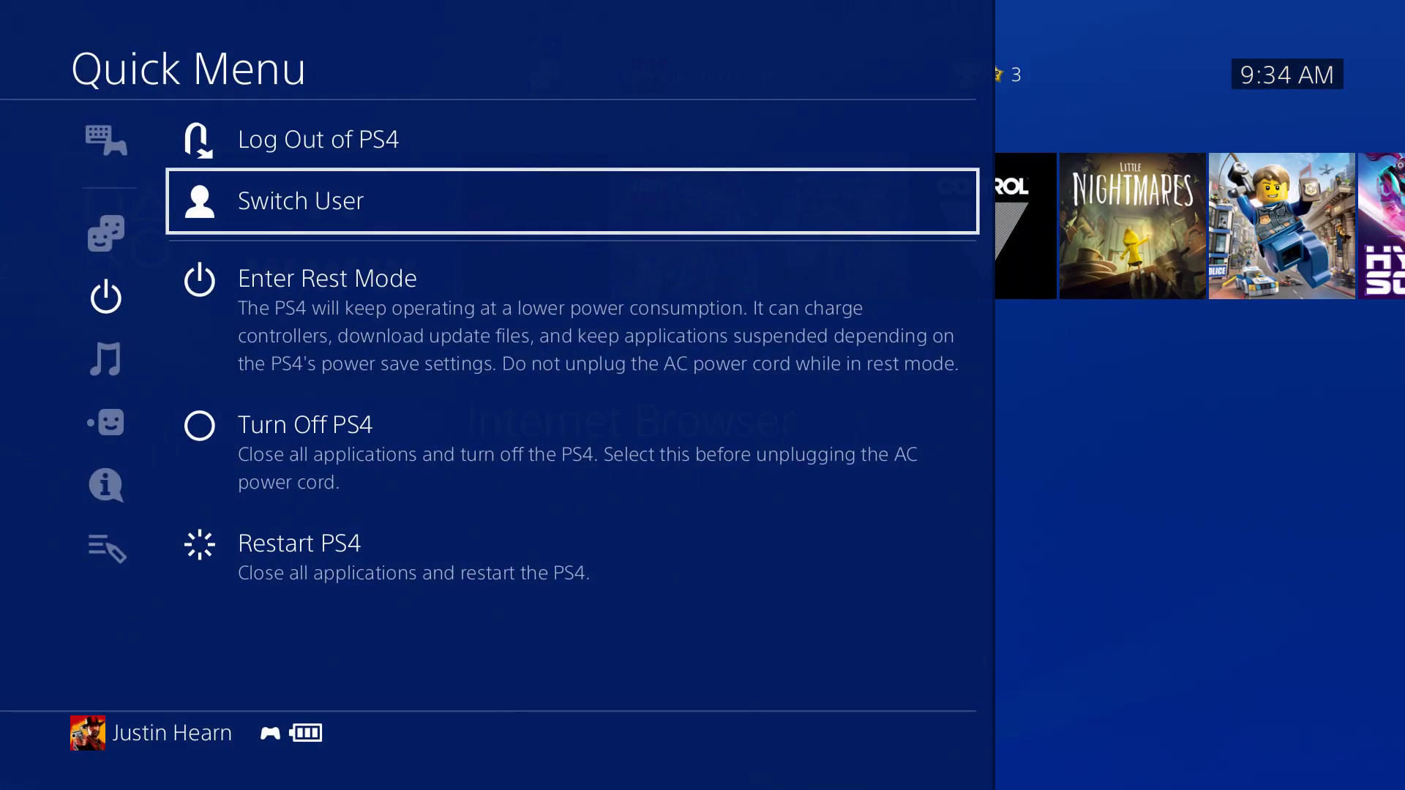
key(Escape)
key(Escape)
key(Up)
key(Left)
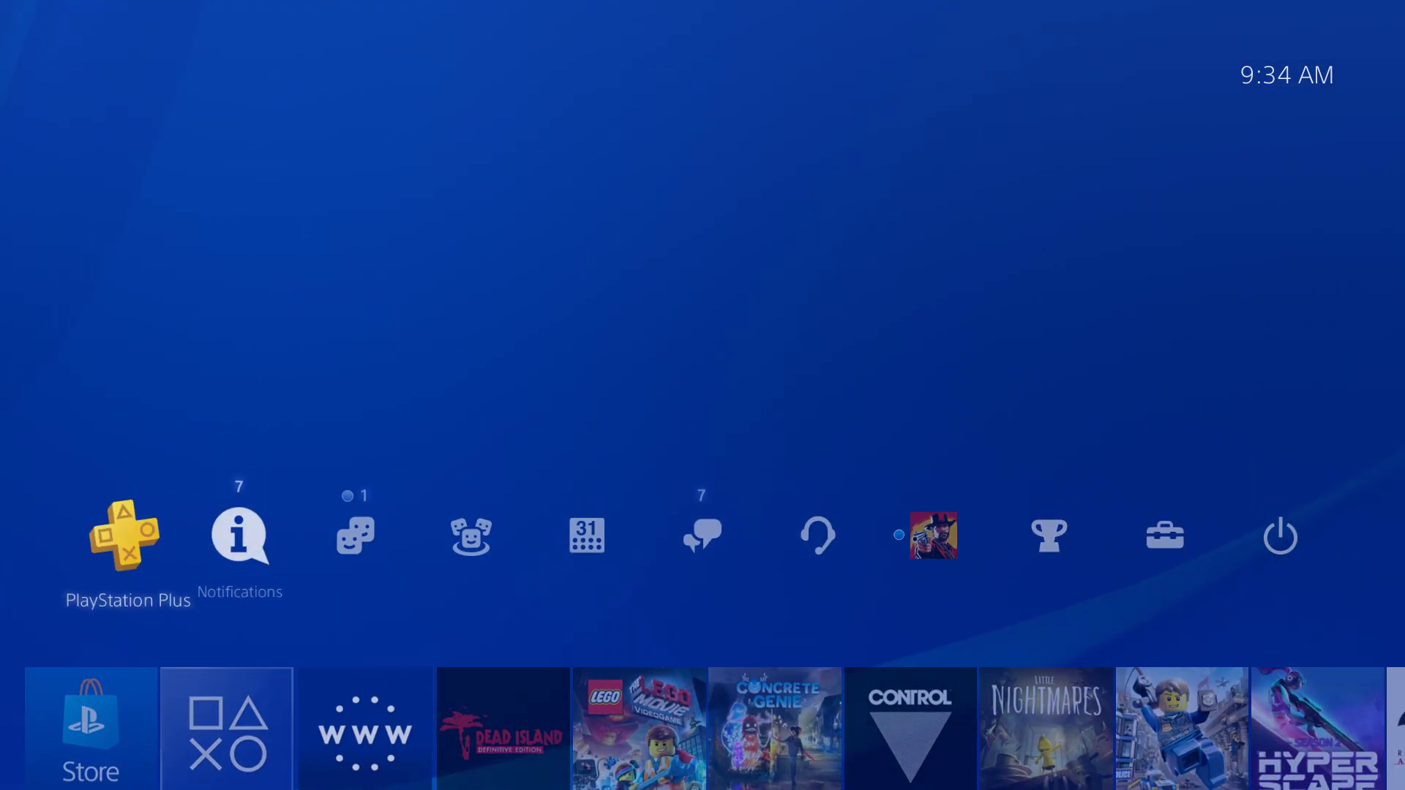
key(Right)
key(Right)
key(Right)
key(Right)
key(Right)
key(Return)
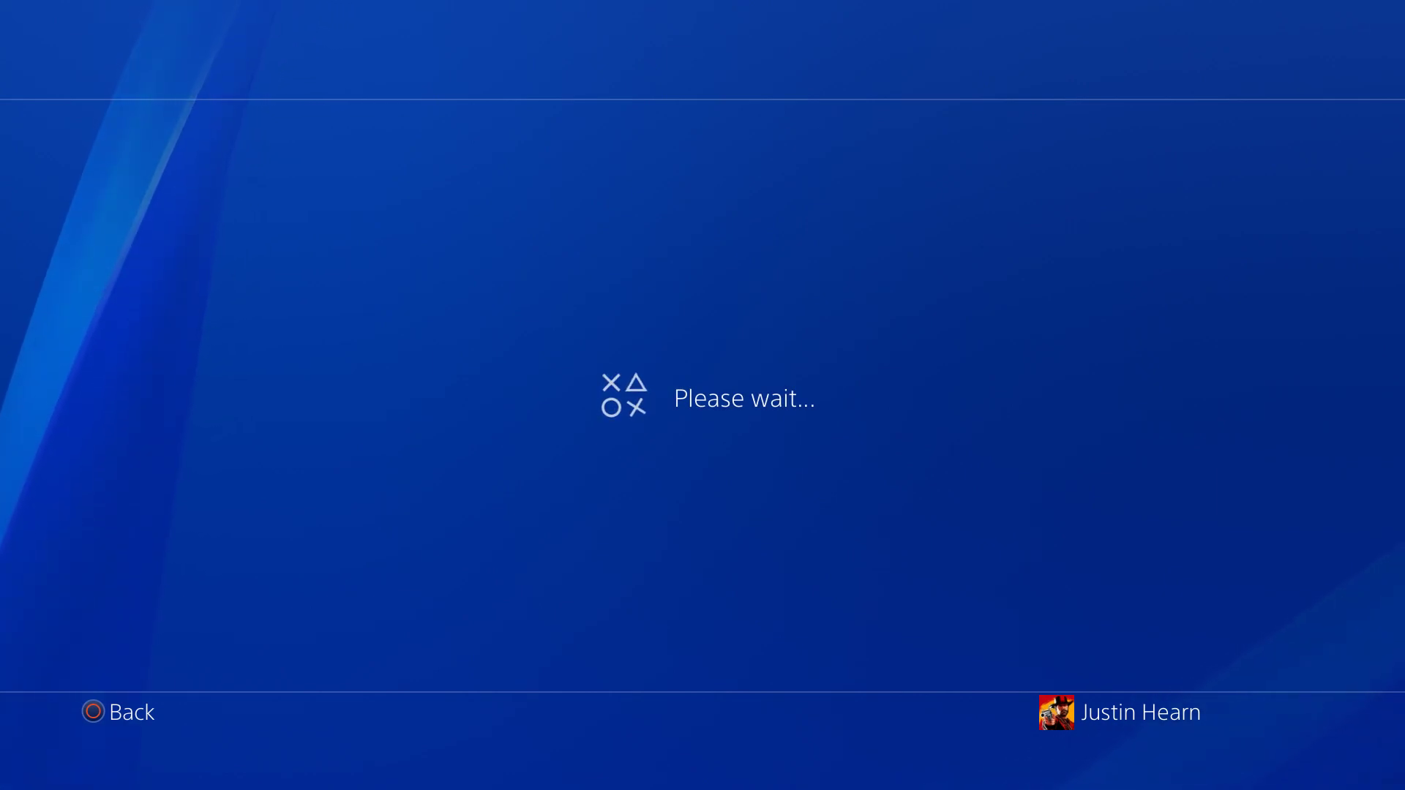
- Open the About Me description editor in the profile settings
key(Down)
key(Down)
key(Down)
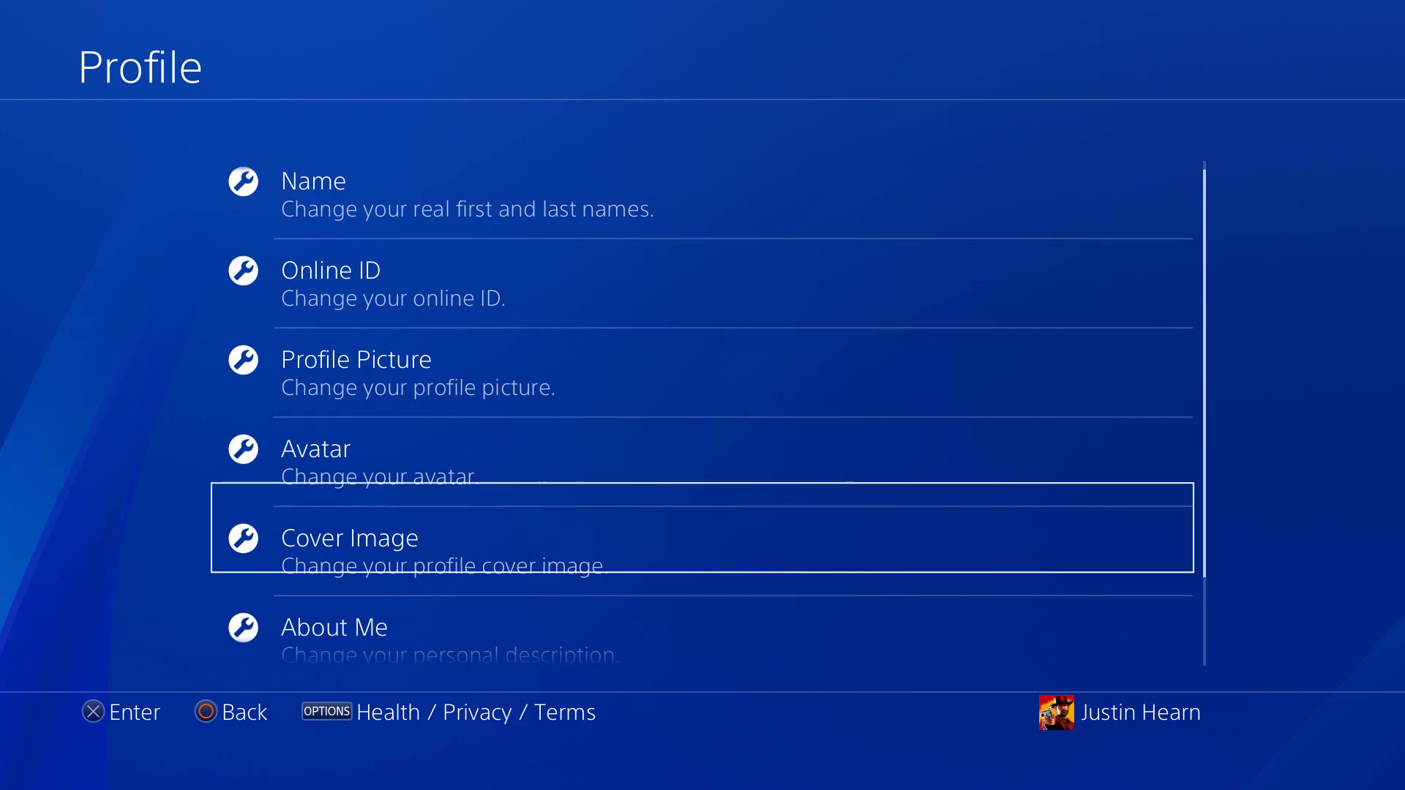
key(Down)
key(Return)
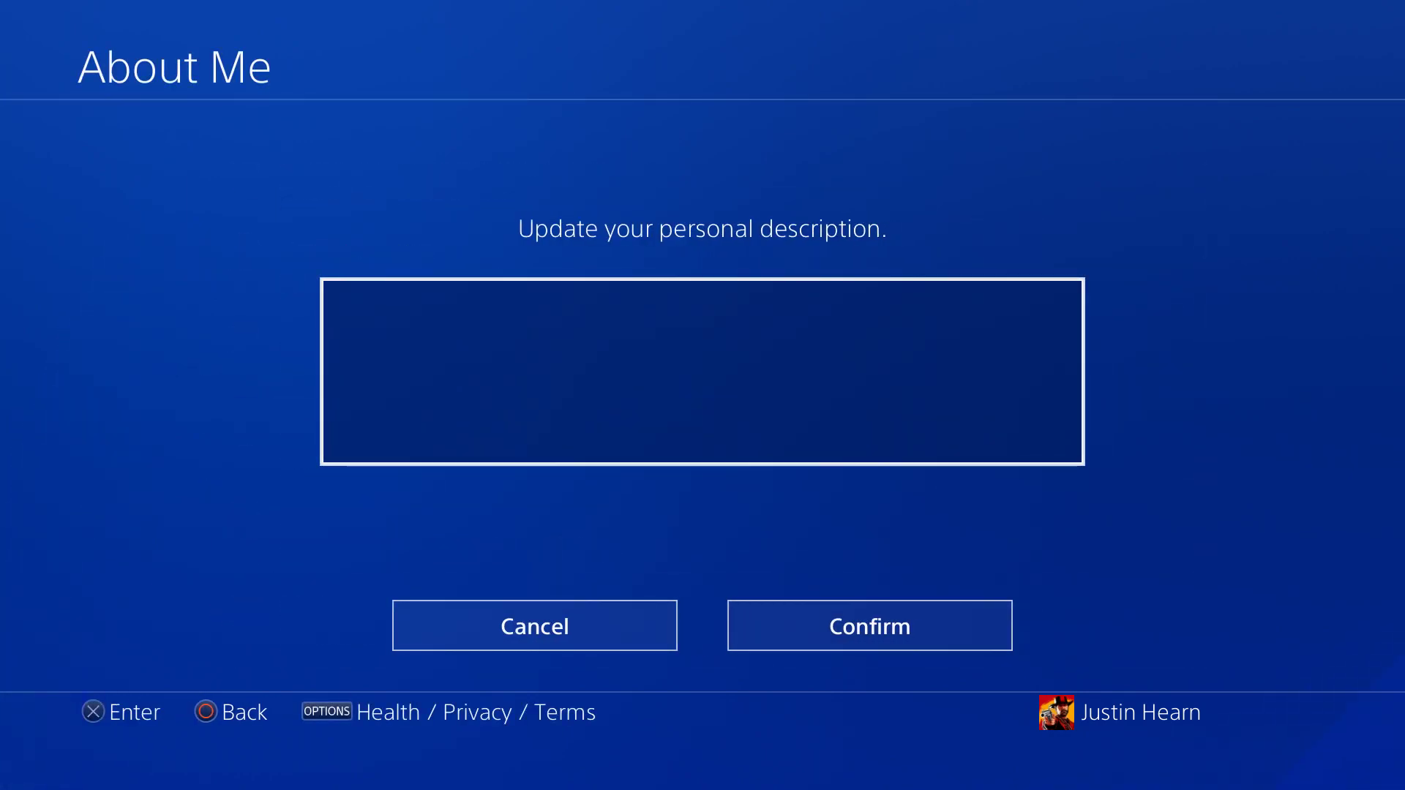
key(Return)
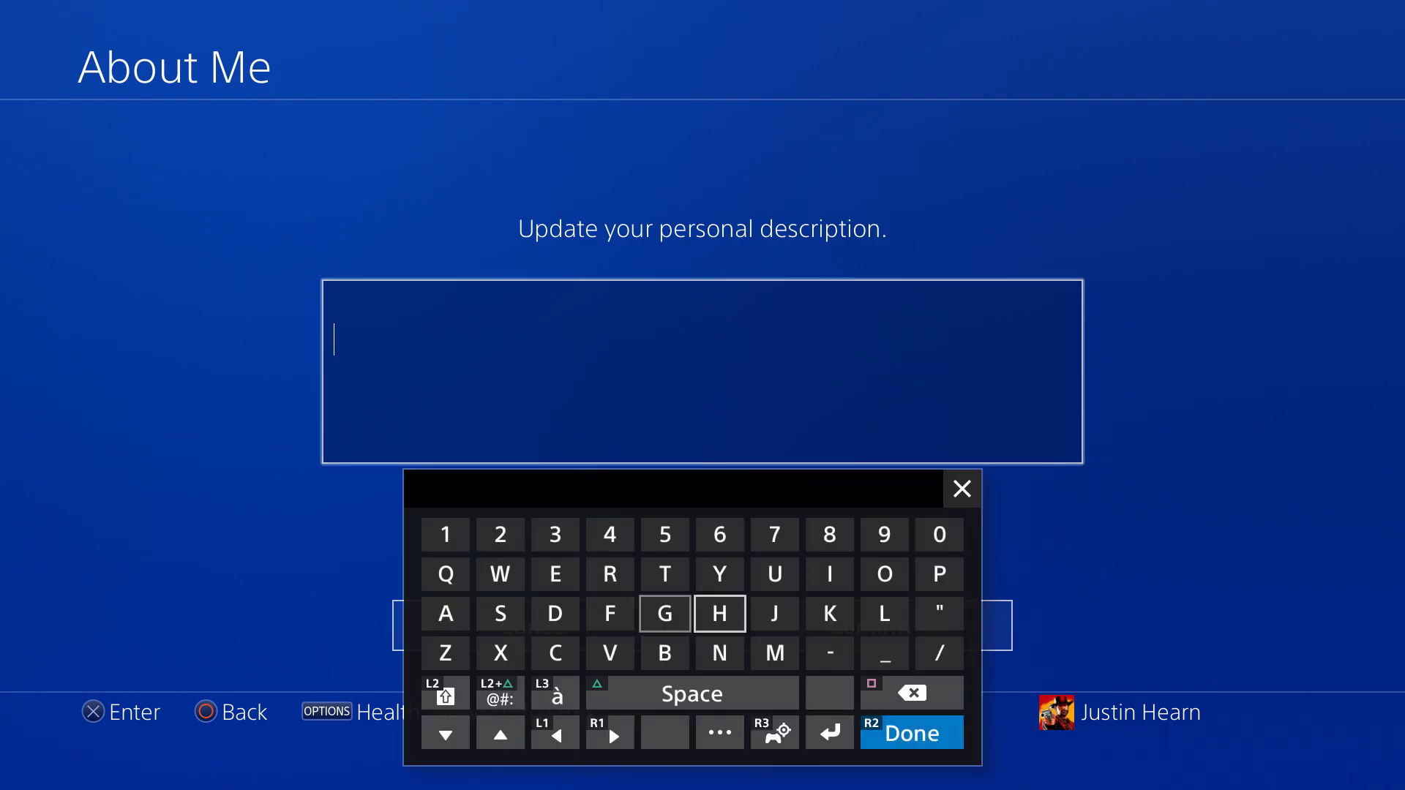
- Enter Qtfk5 as the description, confirm it, and return home
key(Left)
key(Left)
key(Left)
key(Left)
key(Left)
key(Up)
key(Return)
key(Right)
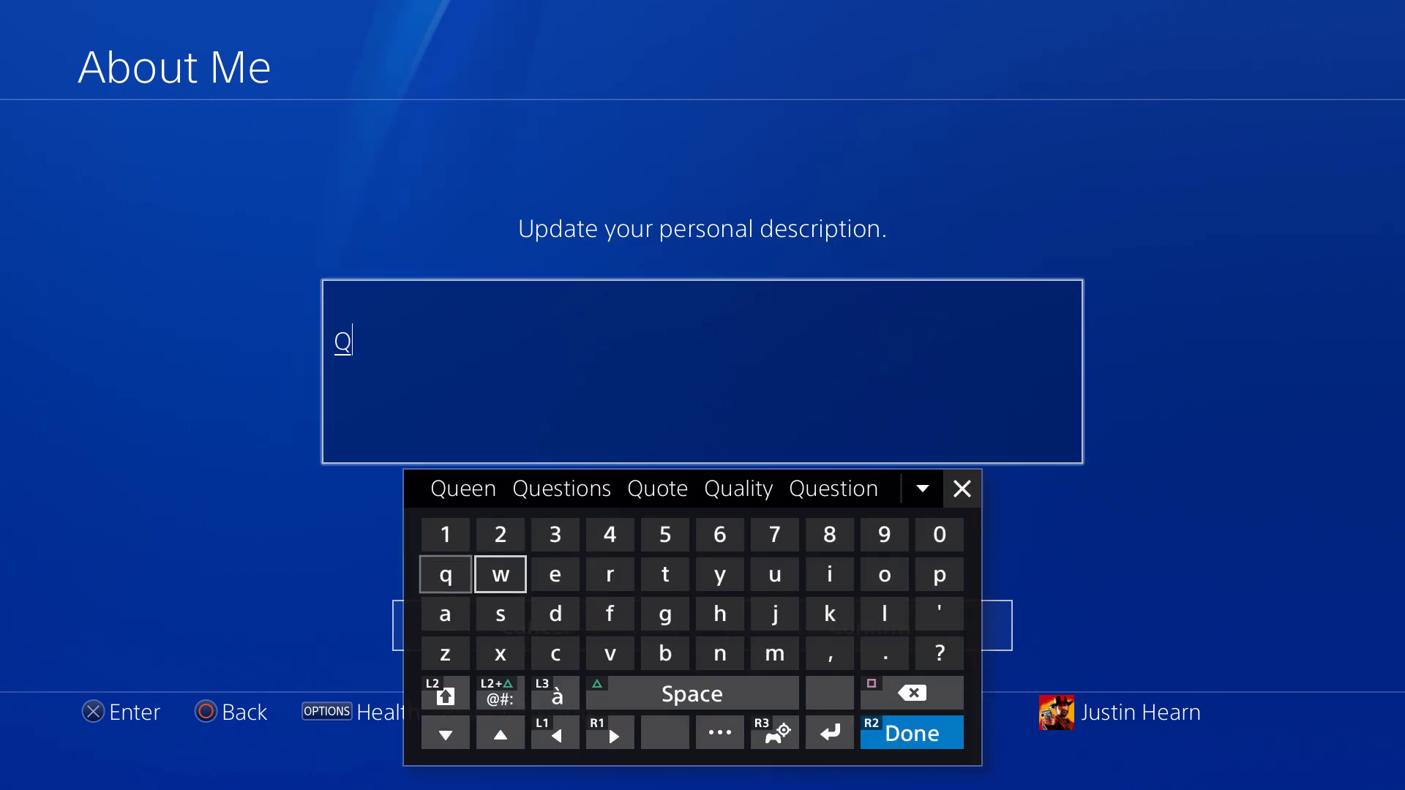
key(Right)
key(Right)
key(Right)
key(Return)
key(Up)
key(Down)
key(Left)
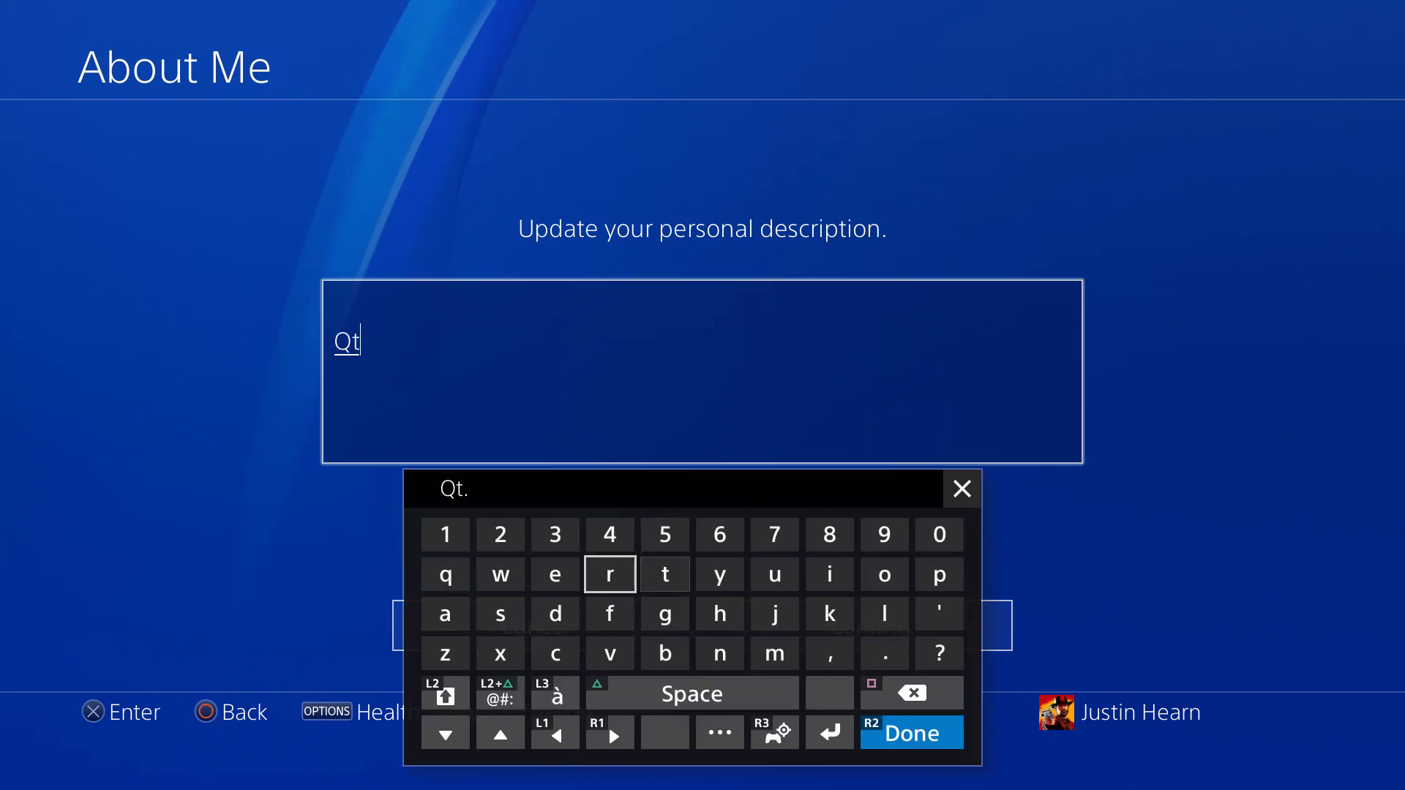
key(Down)
key(Return)
key(Right)
key(Right)
key(Right)
key(Right)
key(Return)
key(Up)
key(Up)
key(Left)
key(Left)
key(Left)
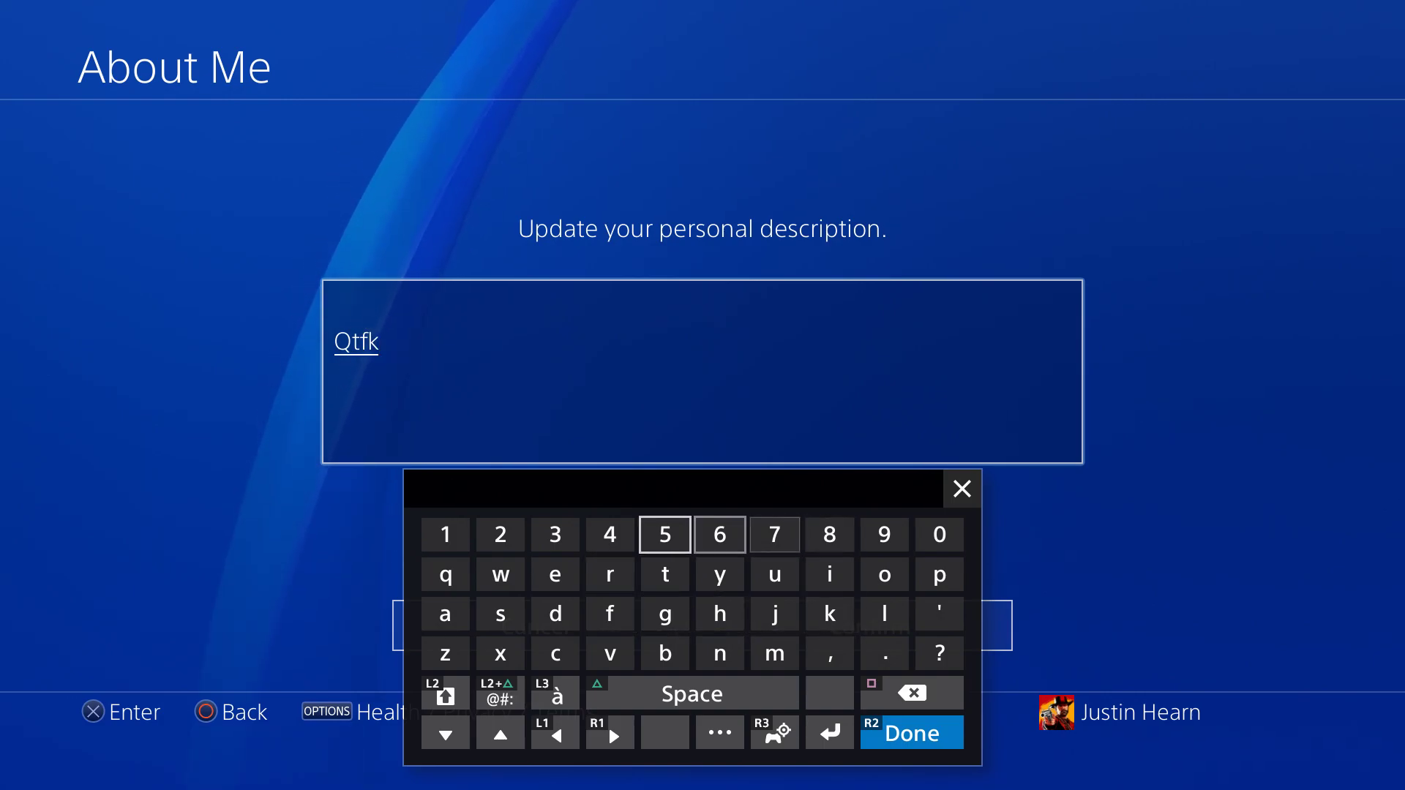
key(Return)
key(Return)
key(Return)
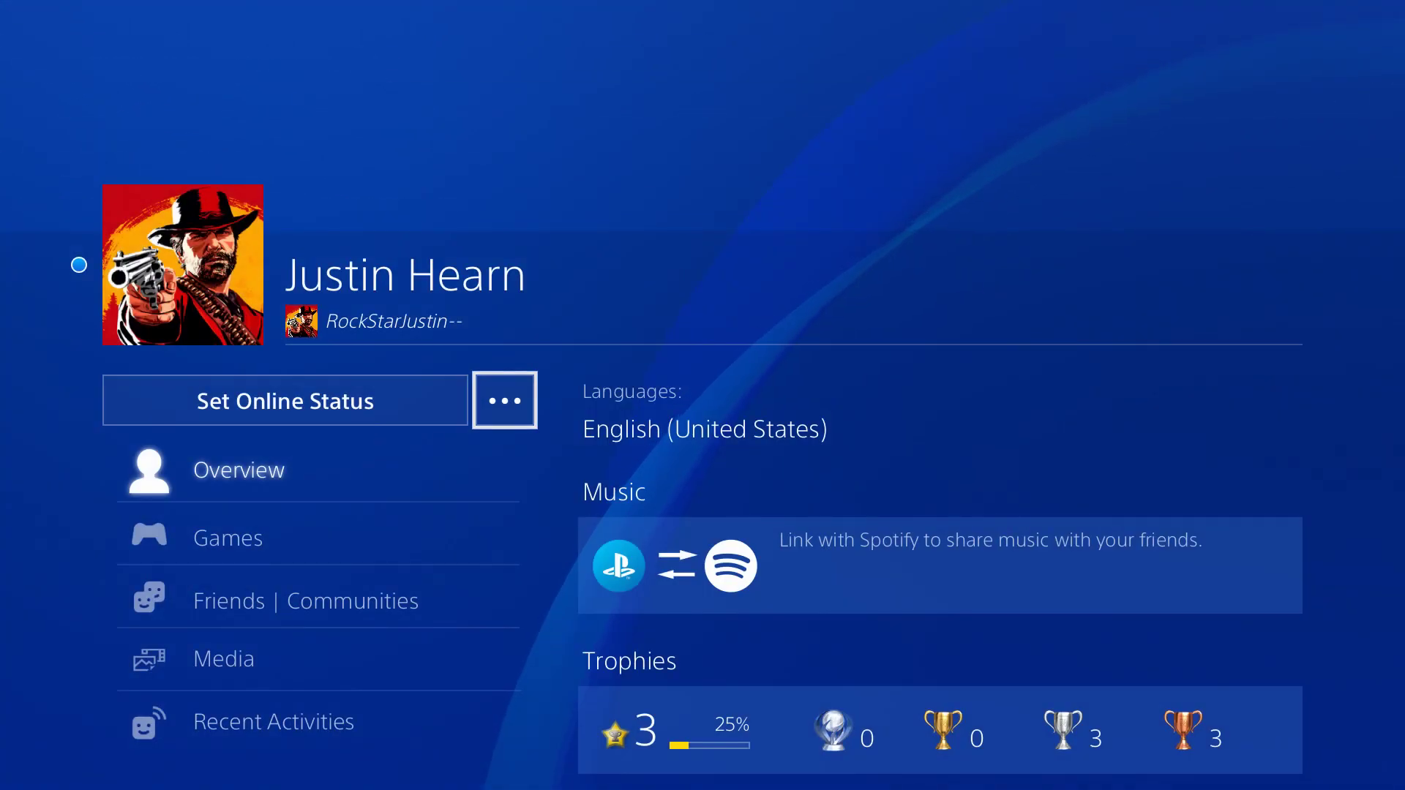
key(Escape)
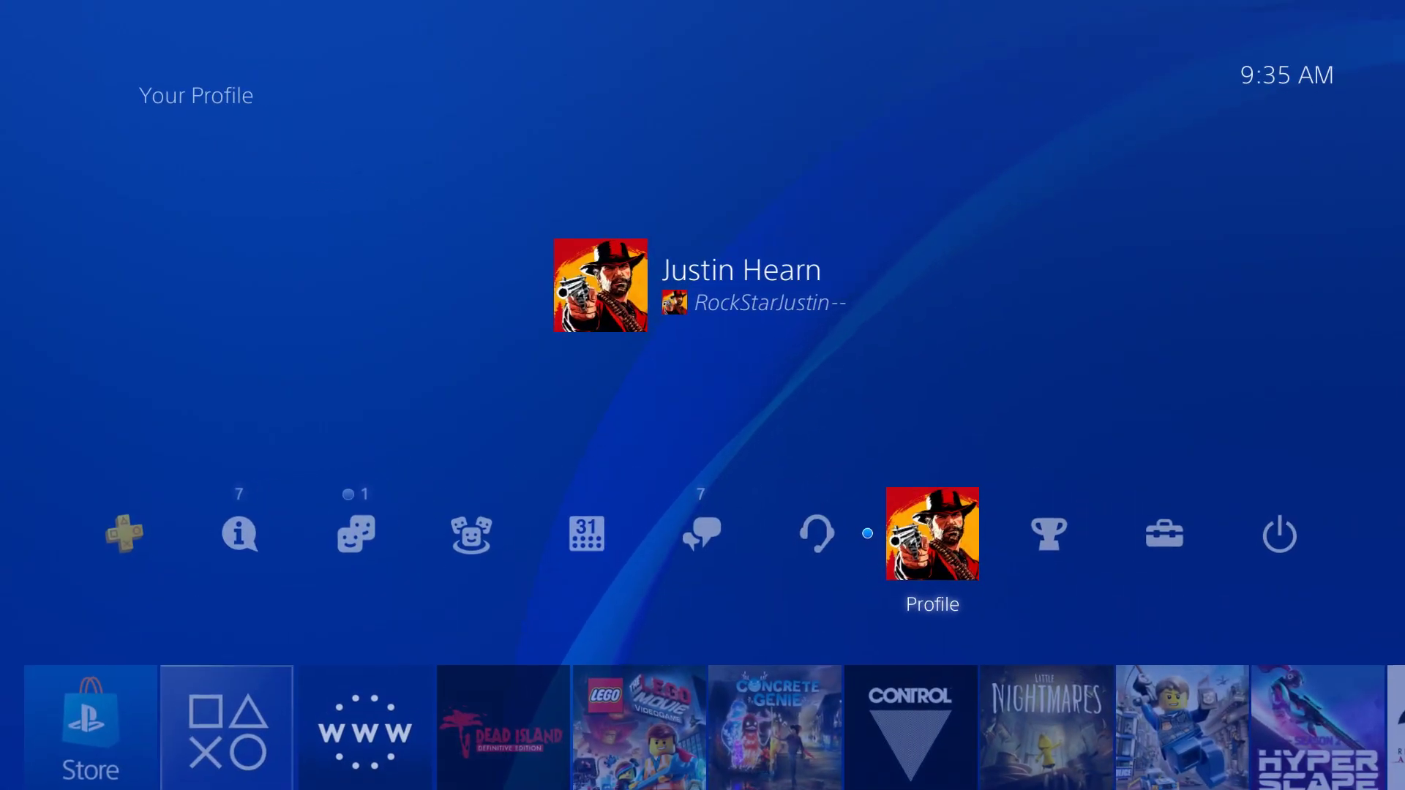
- Open the Internet Browser search box and start the search term
key(Down)
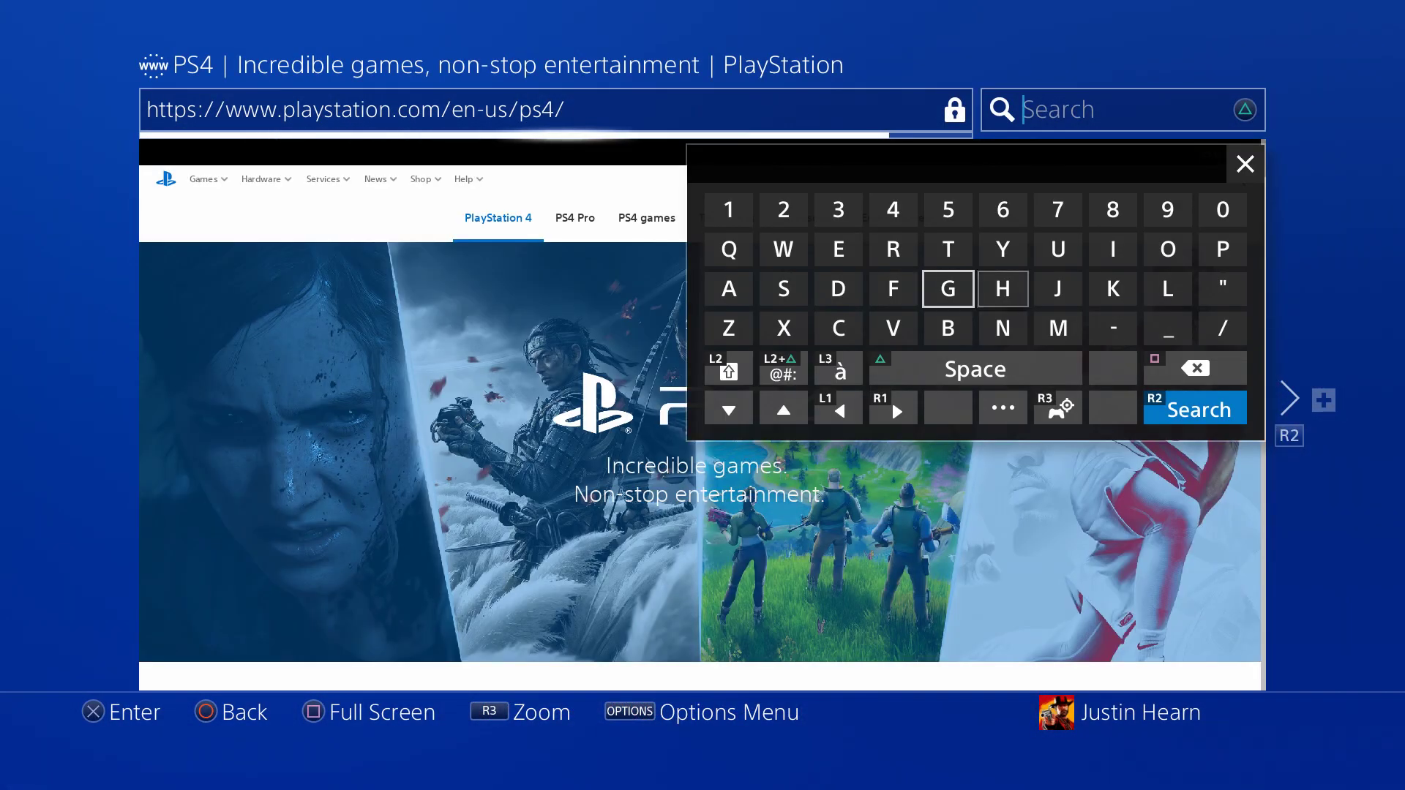
key(Right)
key(Right)
key(Right)
key(Right)
key(Up)
key(Return)
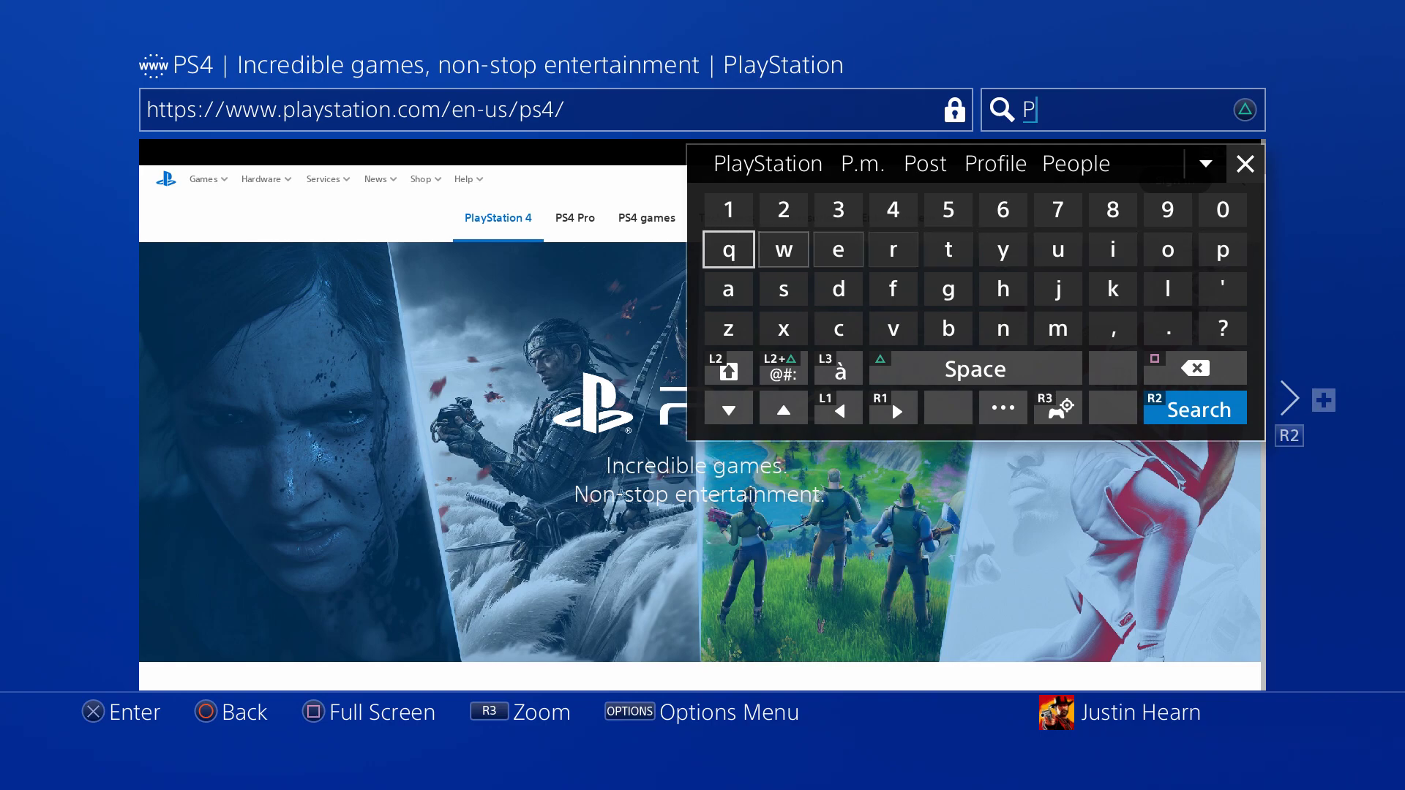
- Finish typing 'Psnprofiles' and run the search to reach psnprofiles.com
key(Left)
key(Left)
key(Left)
key(Down)
key(Return)
key(Right)
key(Right)
key(Right)
key(Right)
key(Down)
key(Return)
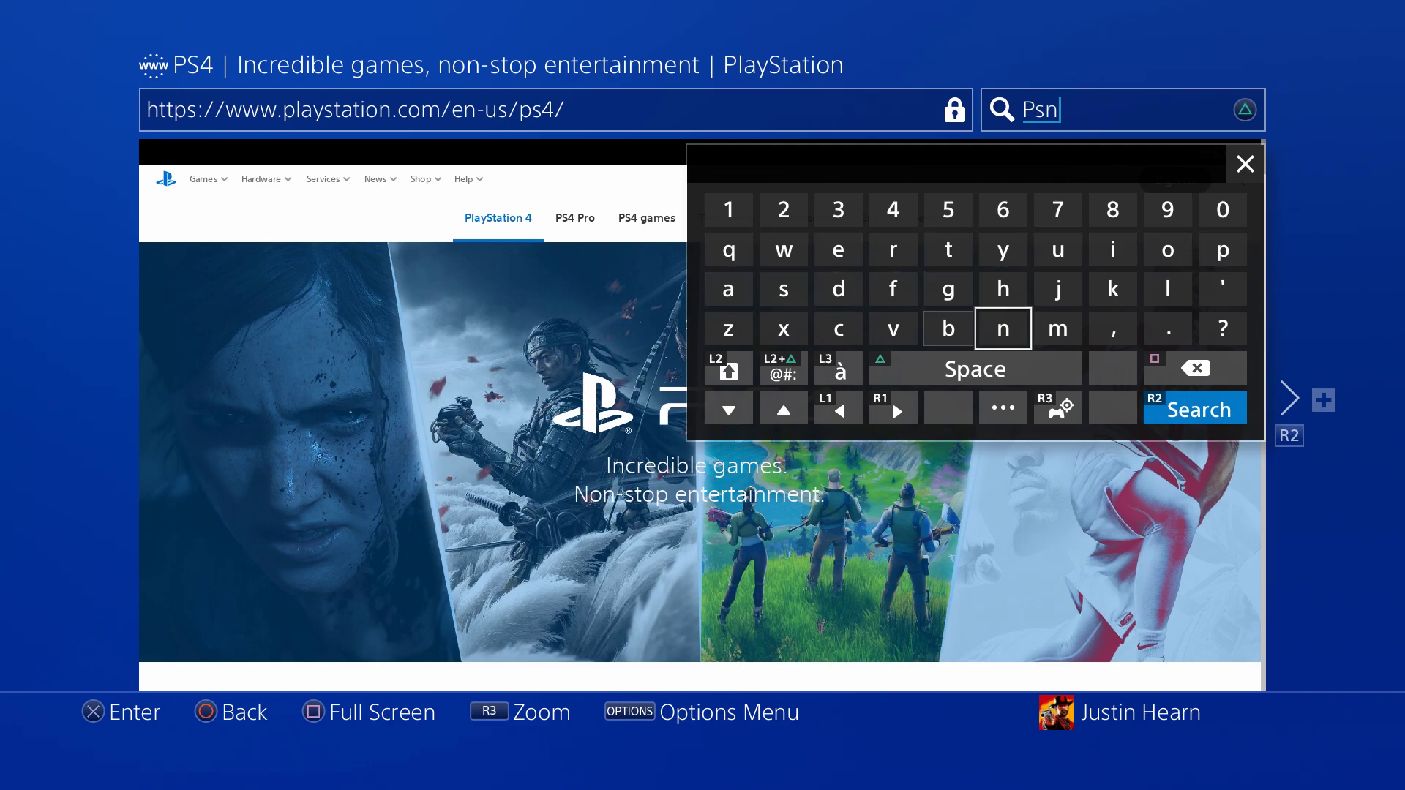
key(Up)
key(Up)
key(Right)
key(Right)
key(Right)
key(Right)
key(Return)
key(Left)
key(Left)
key(Left)
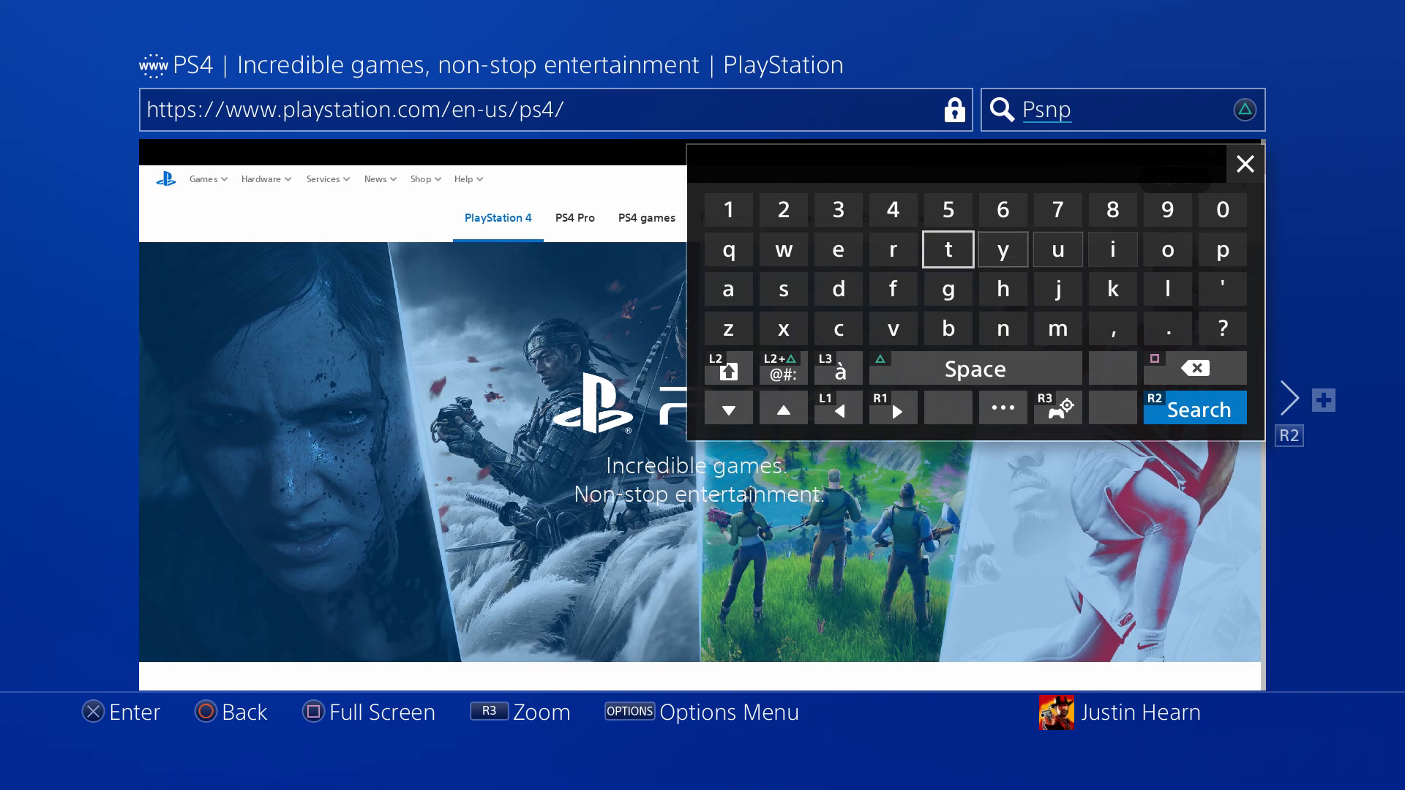
key(Left)
key(Left)
key(Return)
key(Right)
key(Right)
key(Right)
key(Right)
key(Return)
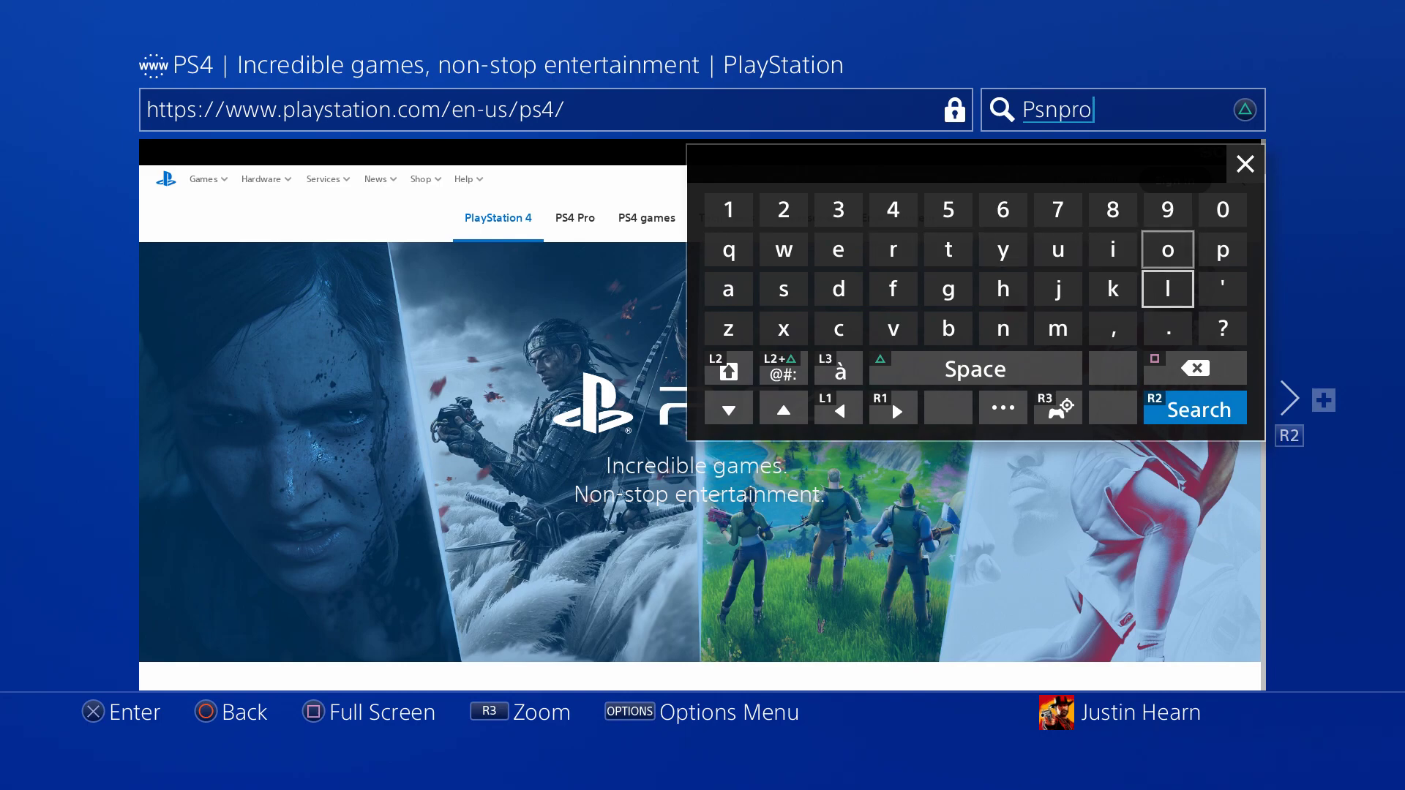
key(Down)
key(Left)
key(Left)
key(Left)
key(Left)
key(Return)
key(Right)
key(Right)
key(Right)
key(Up)
key(Return)
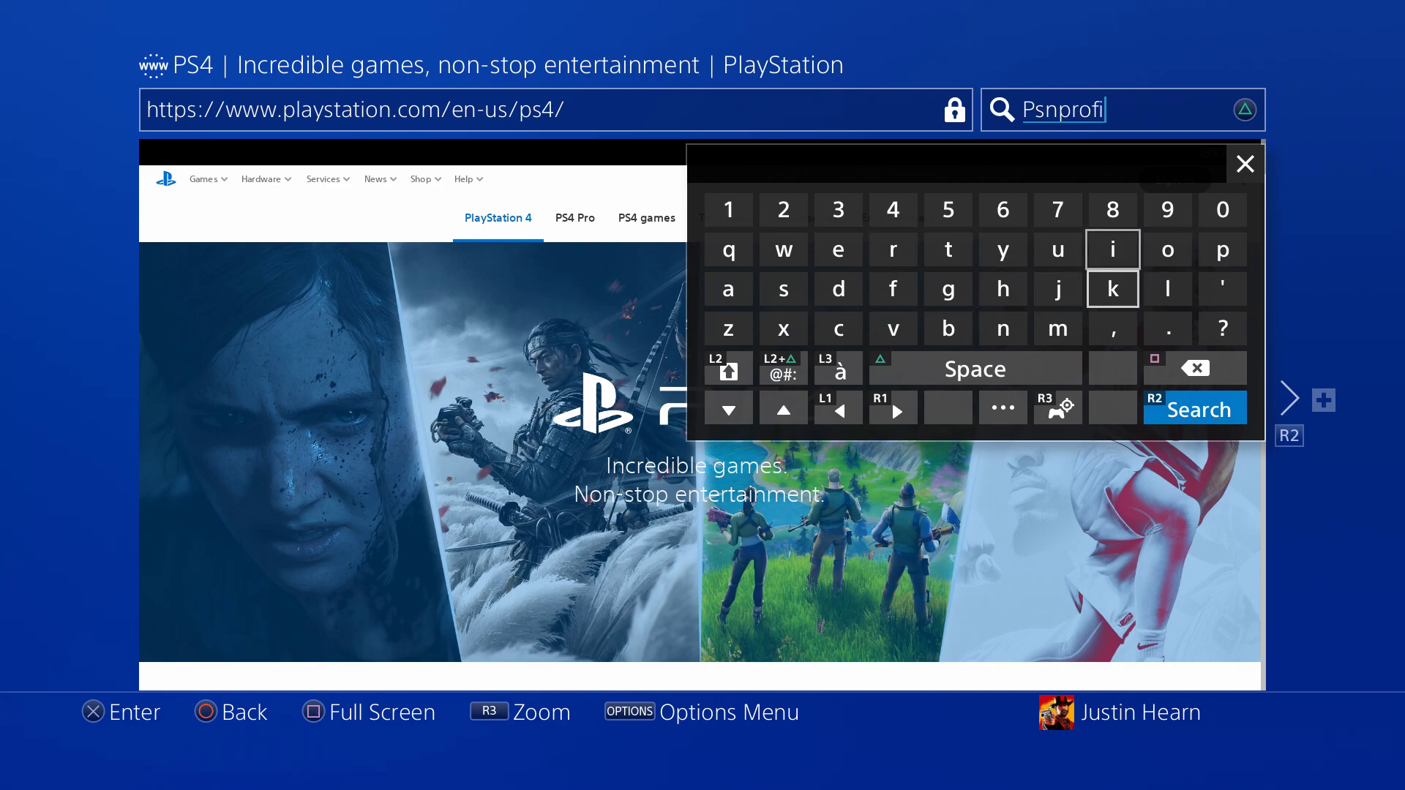
key(Down)
key(Right)
key(Return)
key(Left)
key(Left)
key(Left)
key(Up)
key(Return)
key(Down)
key(Left)
key(Return)
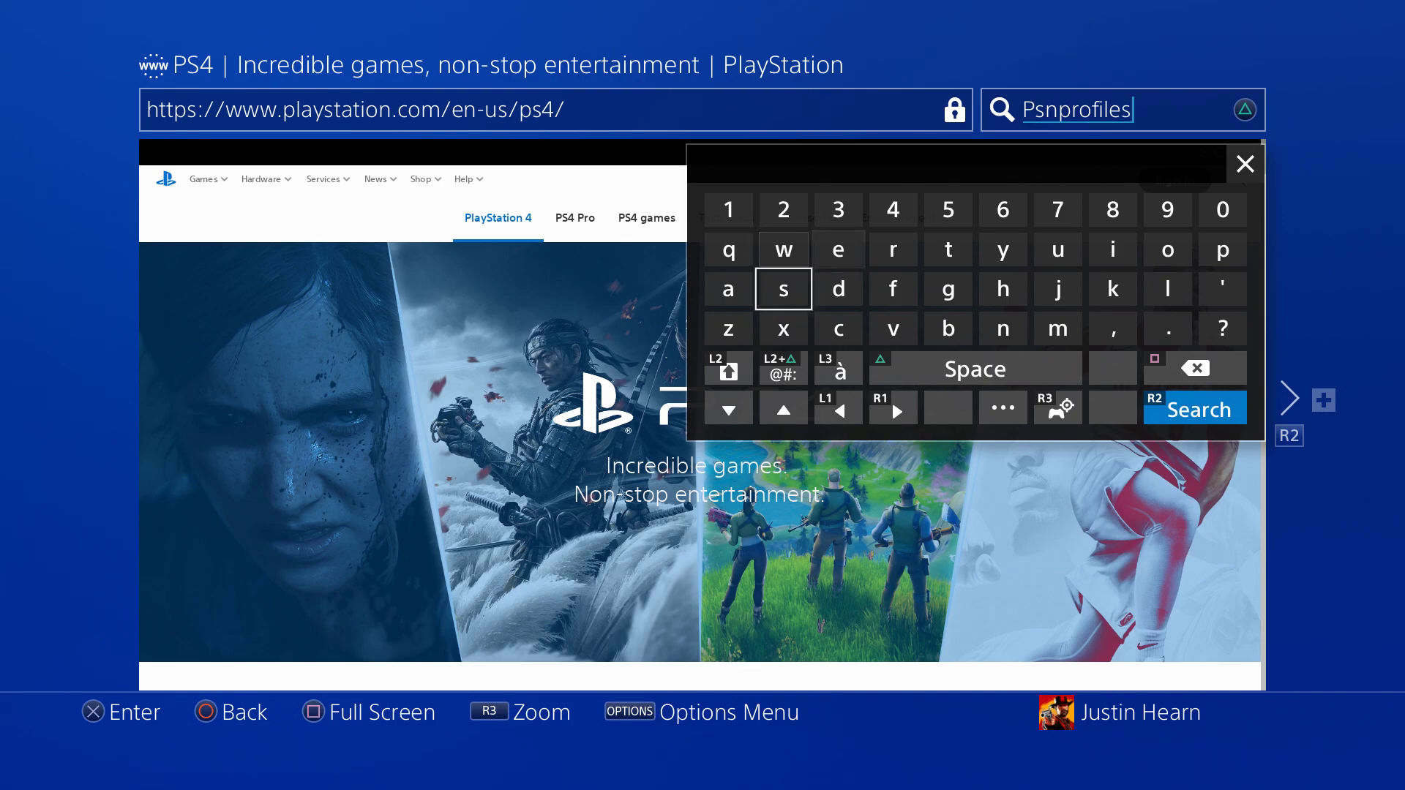
key(R2)
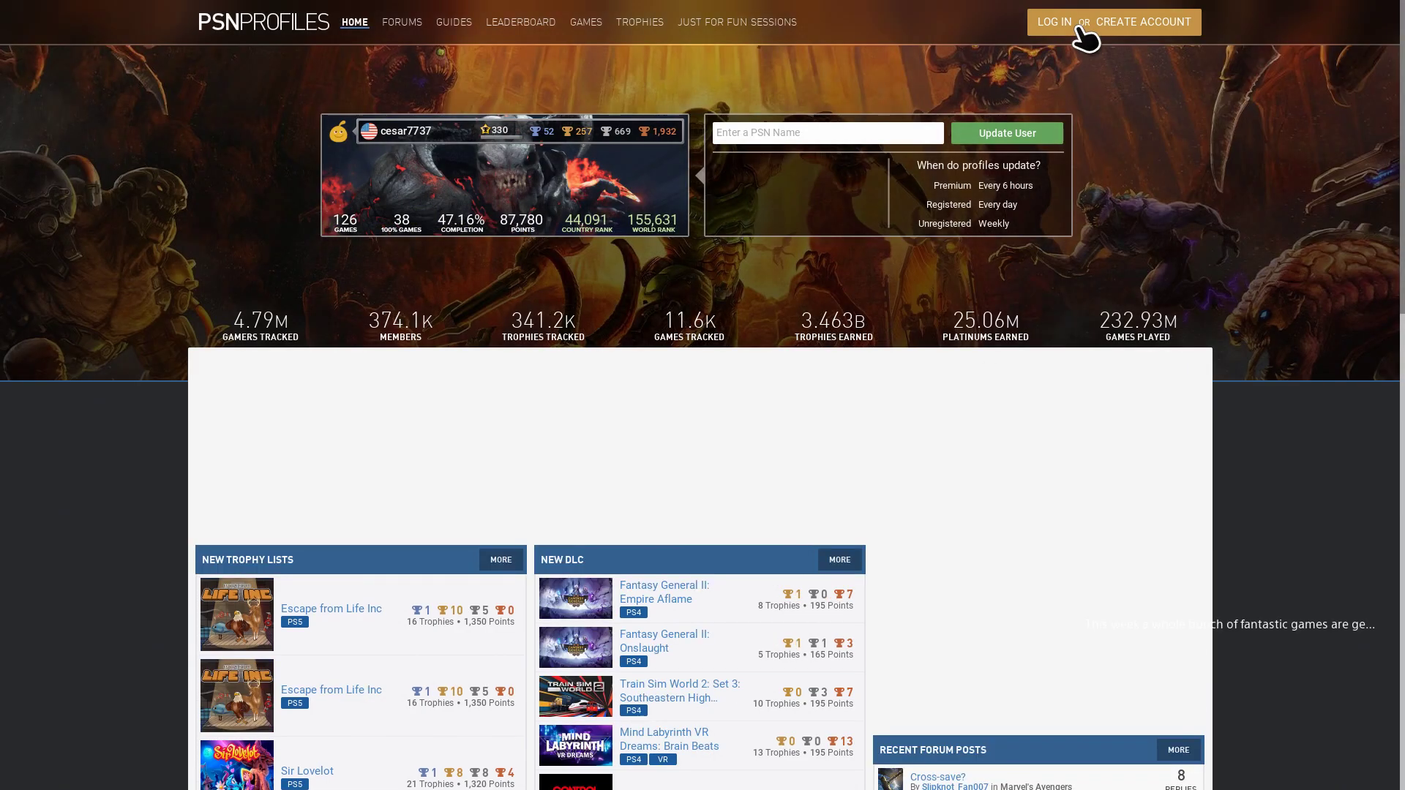
- Open the LOG IN or CREATE ACCOUNT page and activate its PSN ID field
click(1063, 24)
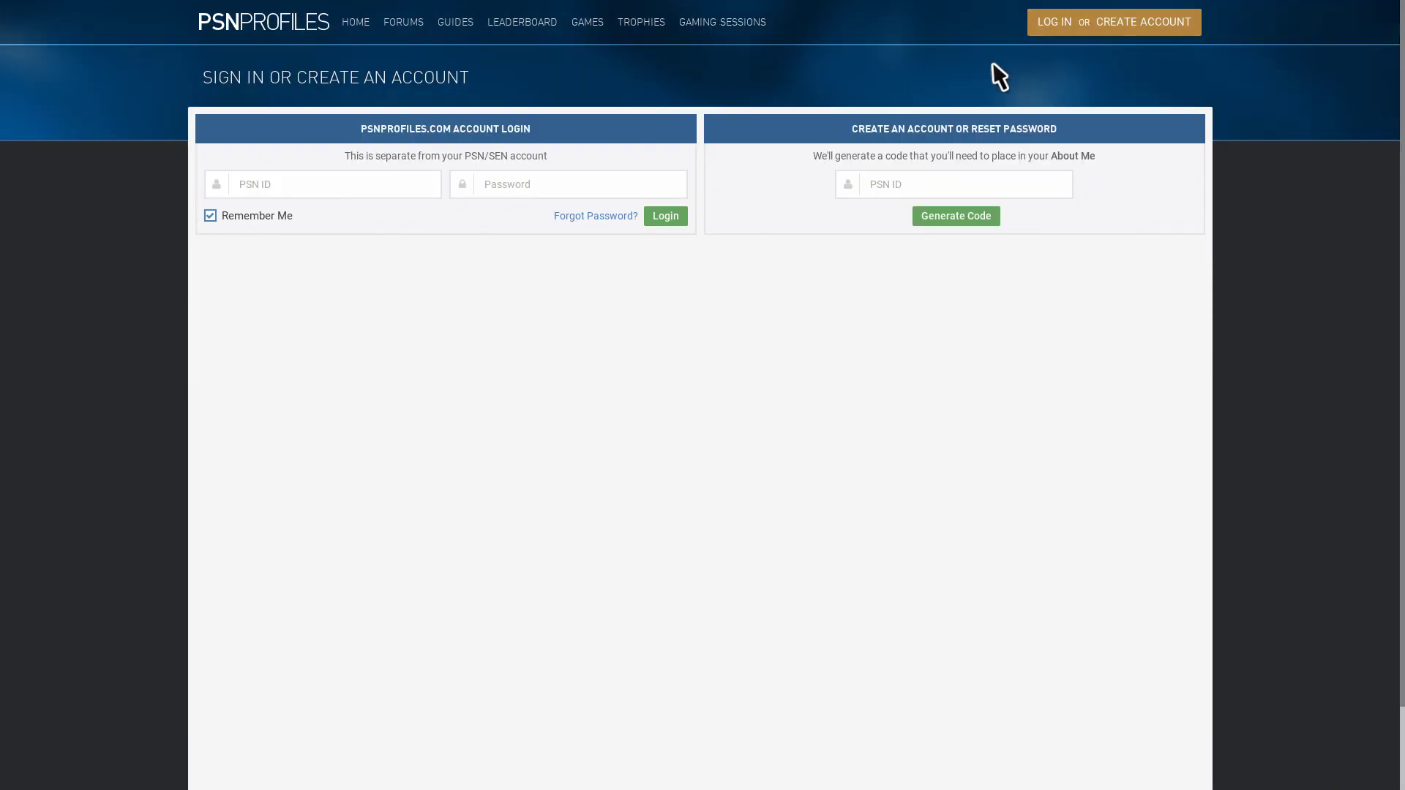
click(978, 185)
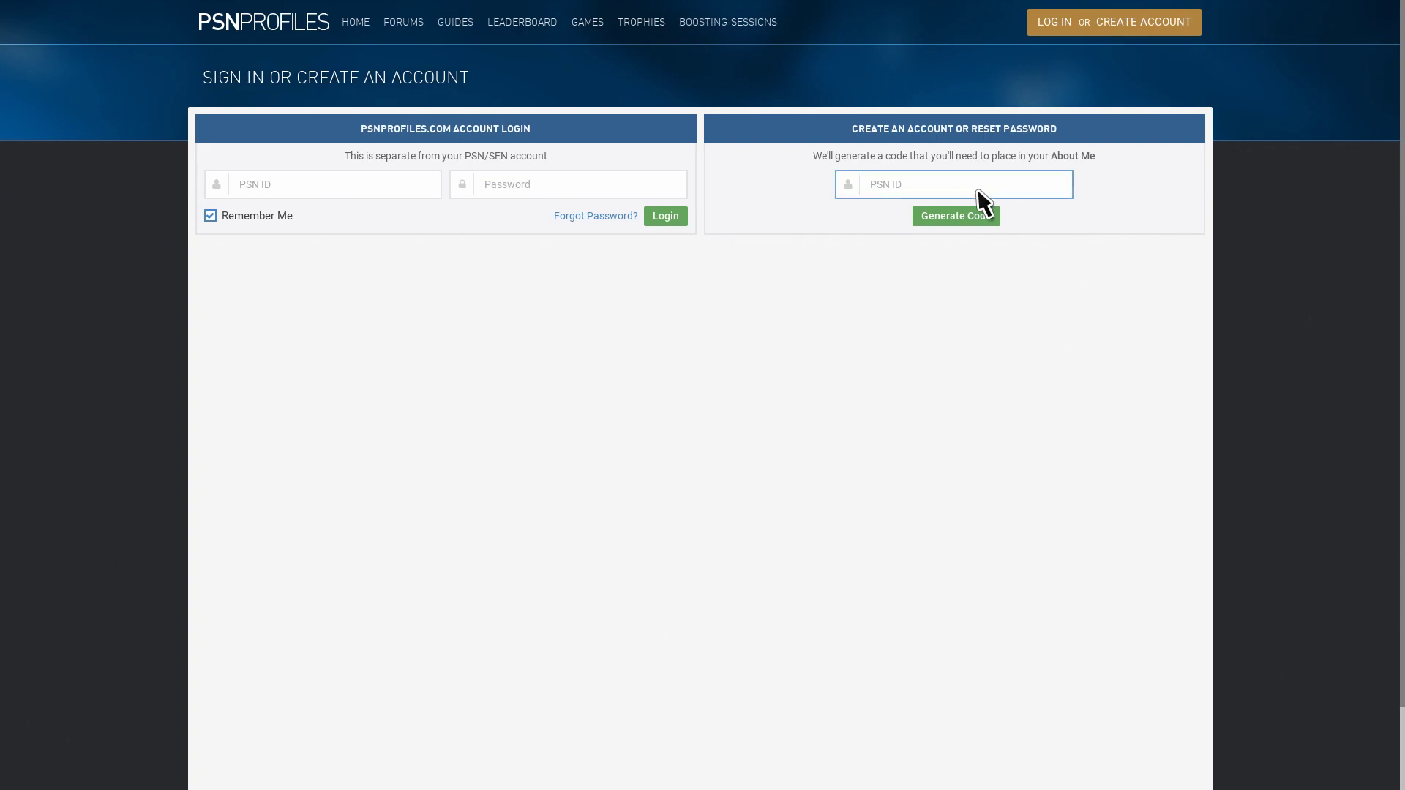